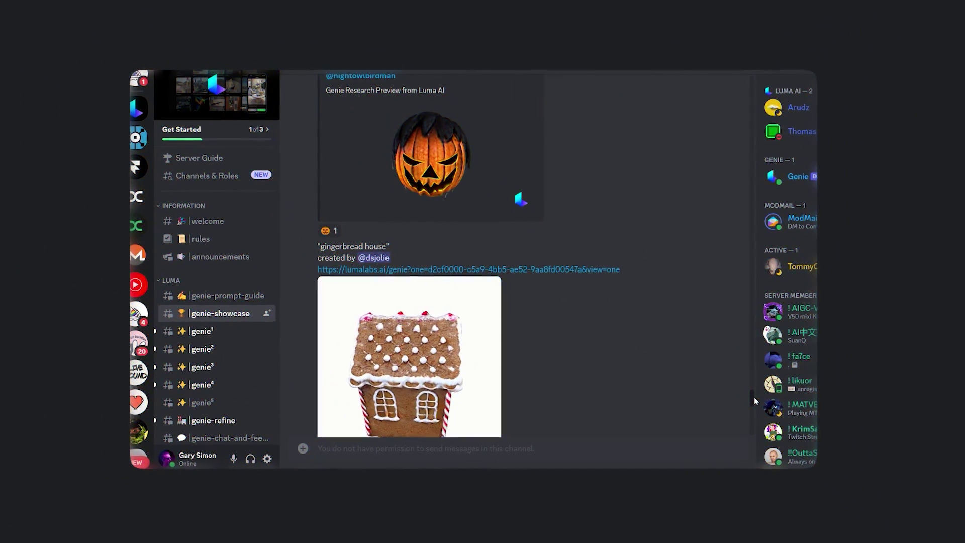
{"action": "left_click_drag", "start_coordinate": [758, 386], "coordinate": [777, 328]}
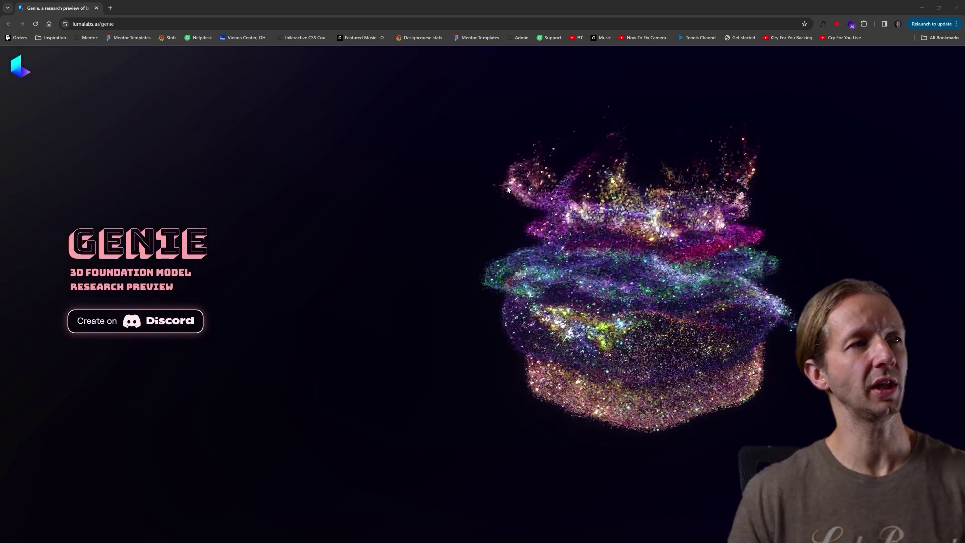
{"action": "left_click", "coordinate": [107, 23]}
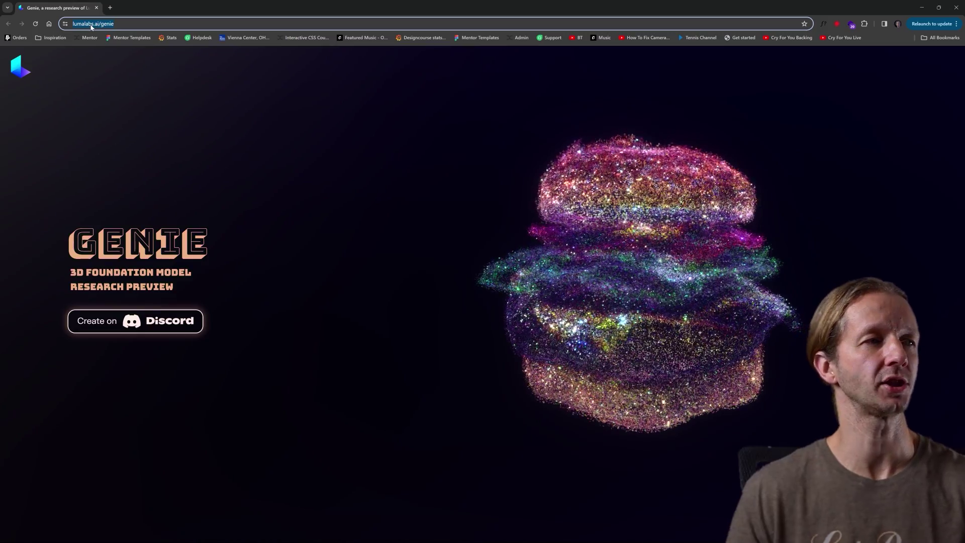
{"action": "left_click", "coordinate": [136, 173]}
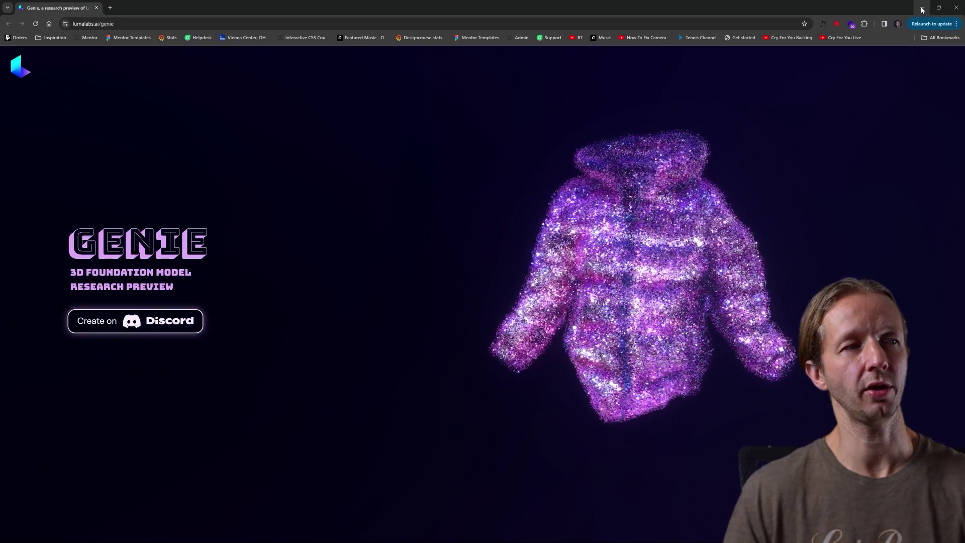
Switch to Discord and read the genie-prompt-guide channel's advice on prompts, limitations, Refine and style modifiers.
{"action": "left_click", "coordinate": [923, 9]}
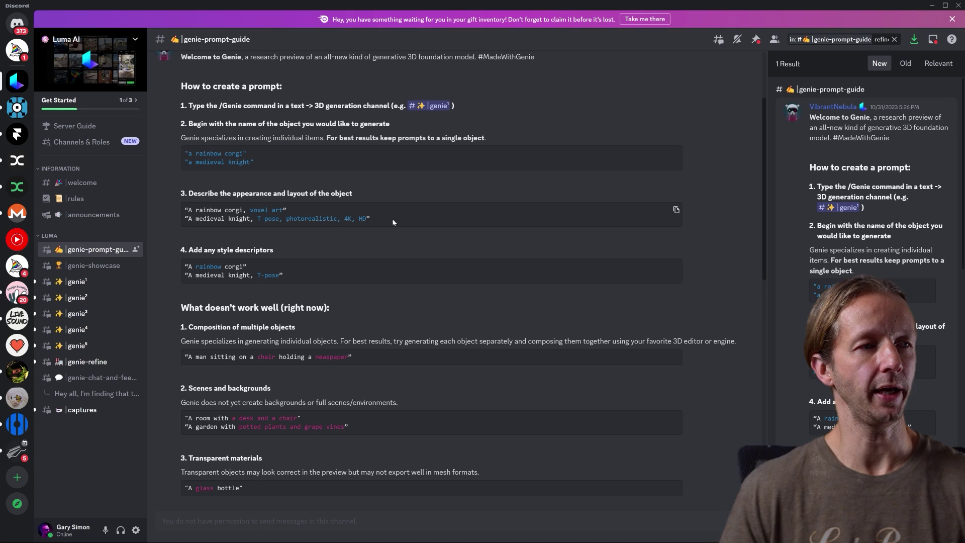
{"action": "mouse_move", "coordinate": [67, 250]}
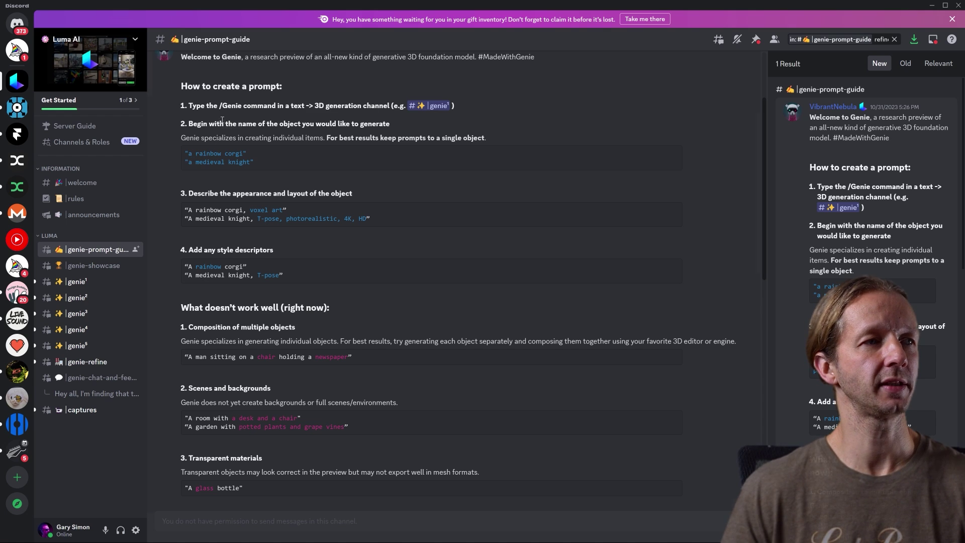
{"action": "scroll", "coordinate": [222, 121], "scroll_direction": "up", "scroll_amount": 3}
{"action": "scroll", "coordinate": [221, 248], "scroll_direction": "down", "scroll_amount": 15}
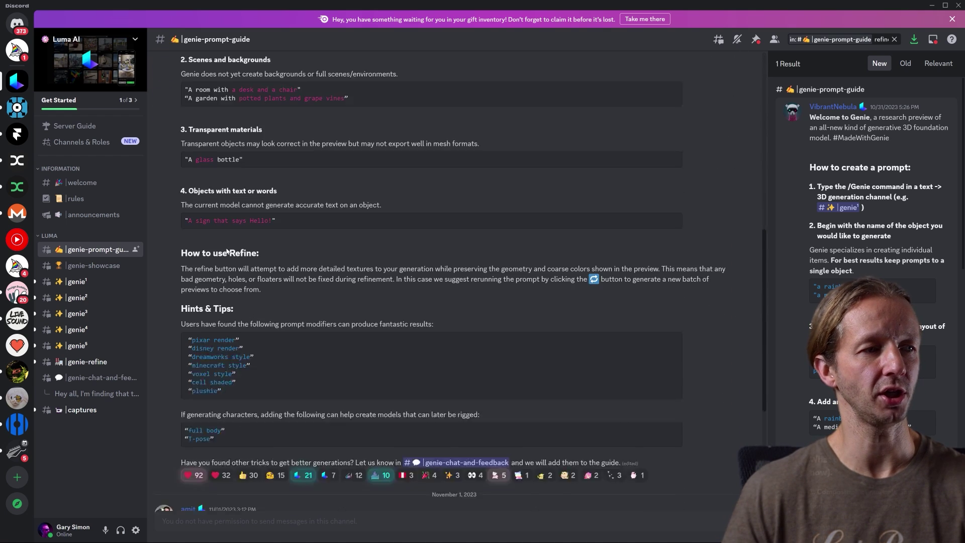
{"action": "scroll", "coordinate": [241, 264], "scroll_direction": "up", "scroll_amount": 15}
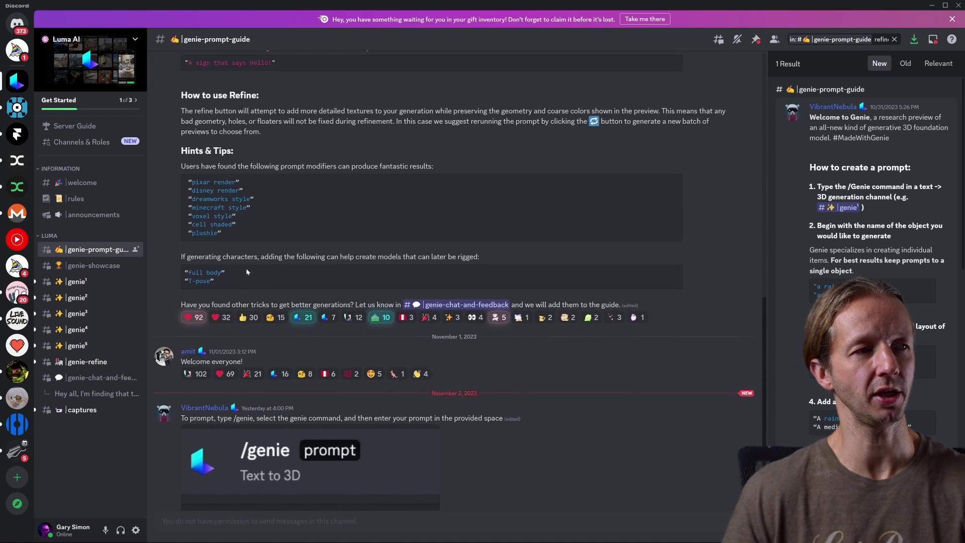
{"action": "scroll", "coordinate": [248, 271], "scroll_direction": "up", "scroll_amount": 1}
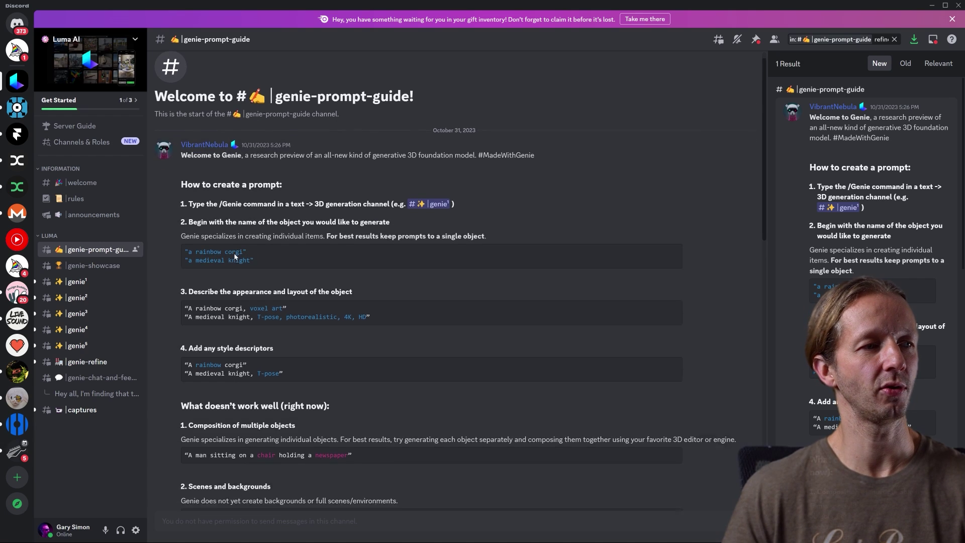
{"action": "scroll", "coordinate": [234, 252], "scroll_direction": "down", "scroll_amount": 3}
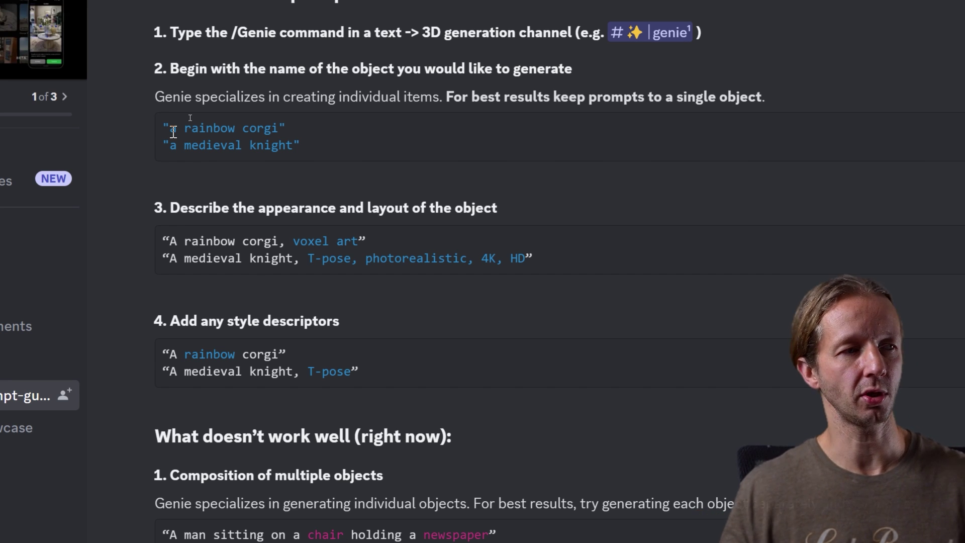
{"action": "scroll", "coordinate": [328, 266], "scroll_direction": "down", "scroll_amount": 3}
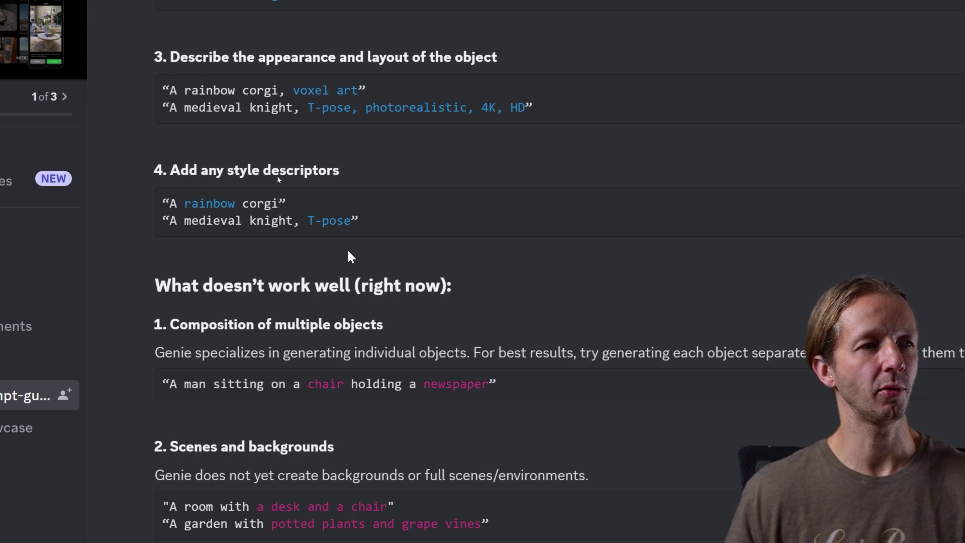
{"action": "scroll", "coordinate": [349, 251], "scroll_direction": "down", "scroll_amount": 10}
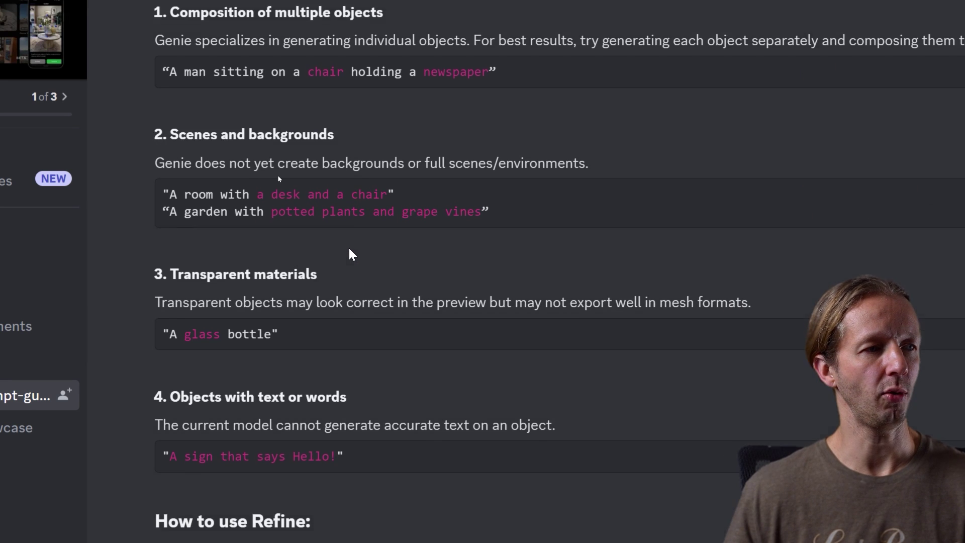
{"action": "scroll", "coordinate": [281, 269], "scroll_direction": "down", "scroll_amount": 4}
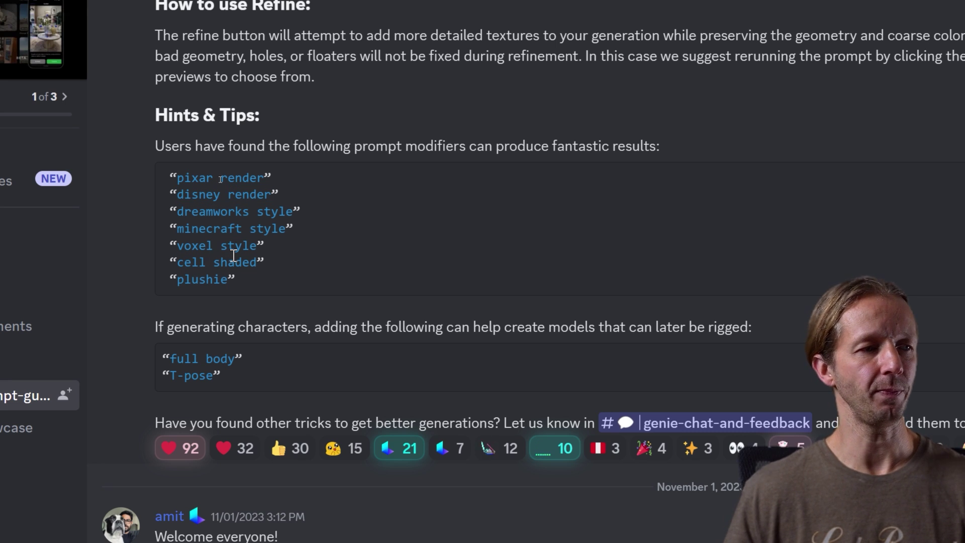
{"action": "scroll", "coordinate": [278, 453], "scroll_direction": "down", "scroll_amount": 1}
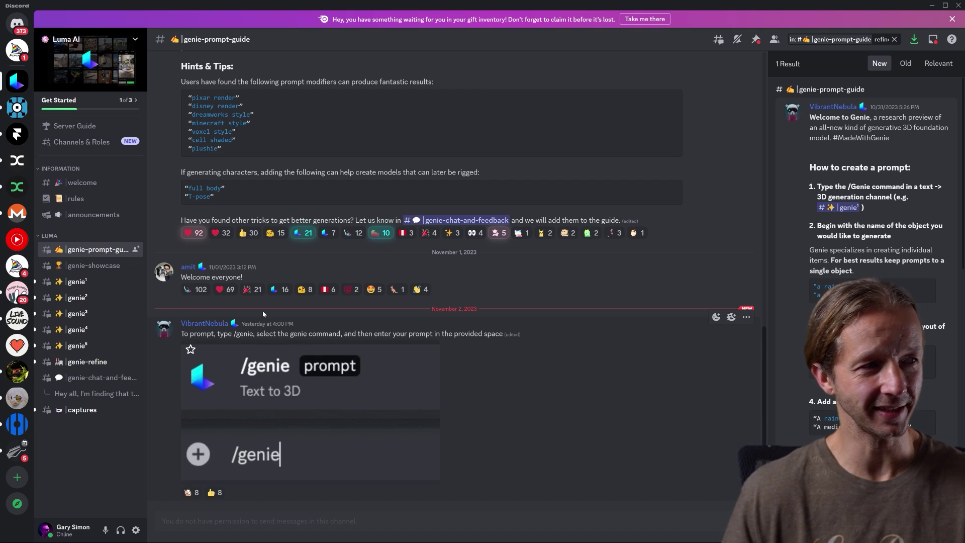
Open the genie⁵ generation channel and go to its newest messages.
{"action": "mouse_move", "coordinate": [81, 287]}
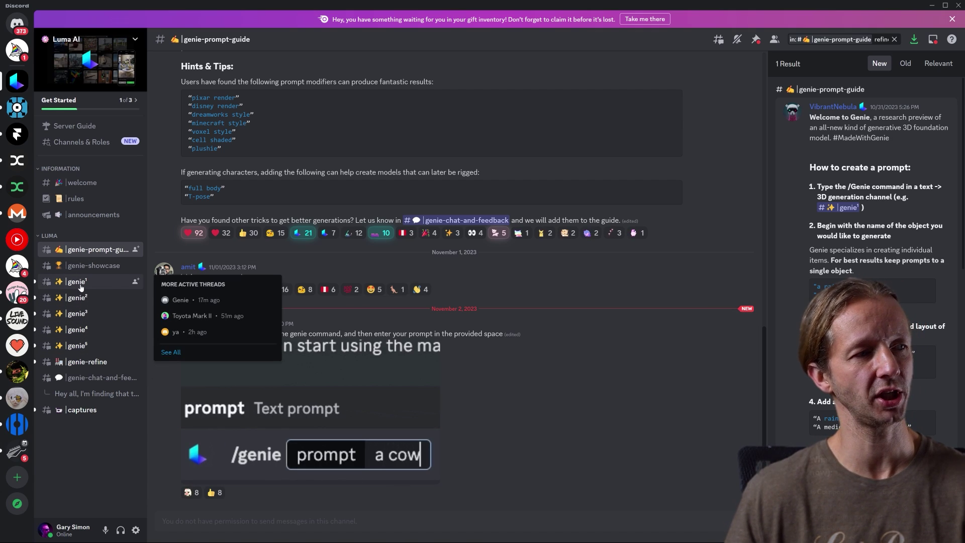
{"action": "left_click", "coordinate": [89, 347]}
{"action": "scroll", "coordinate": [628, 338], "scroll_direction": "down", "scroll_amount": 5}
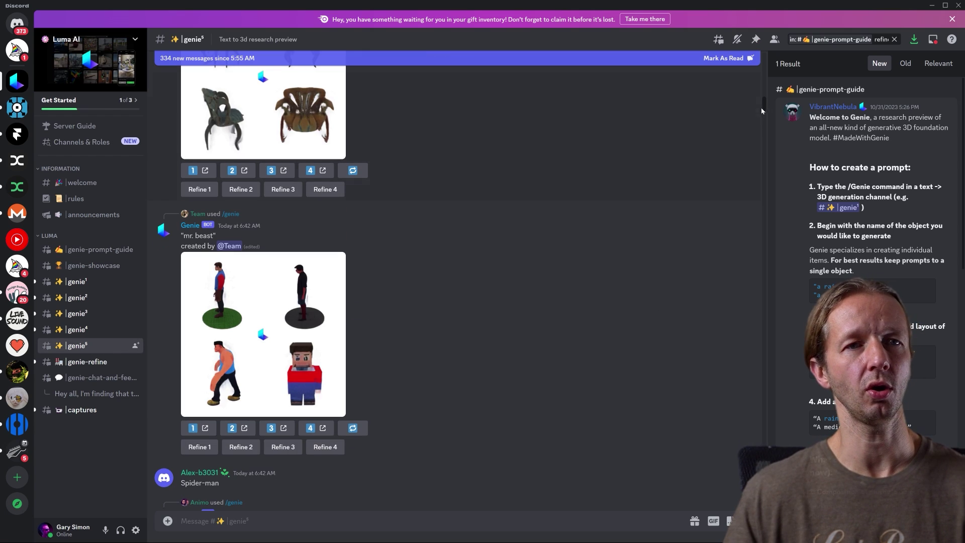
{"action": "left_click_drag", "start_coordinate": [761, 107], "coordinate": [754, 498]}
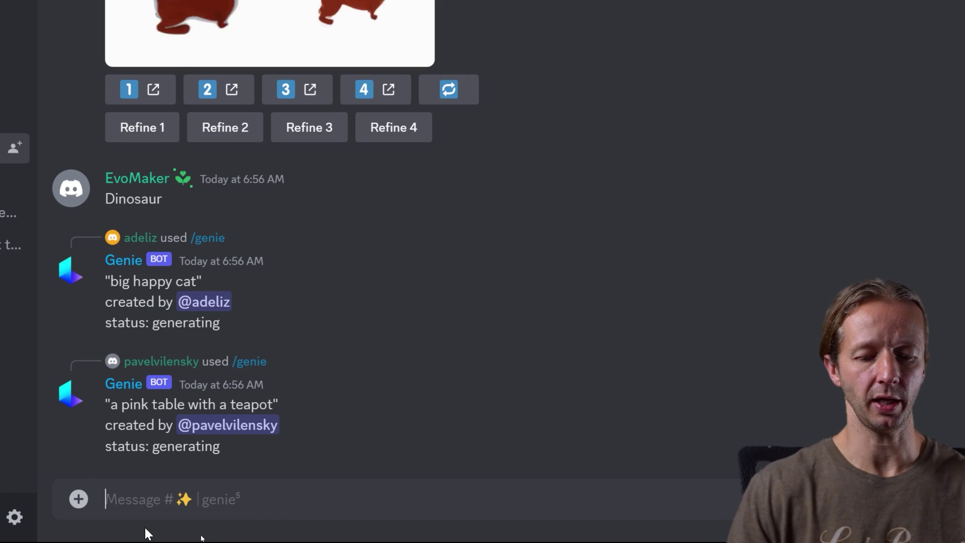
Submit a /genie command with the prompt "an old broken television".
{"action": "type", "text": "/genie"}
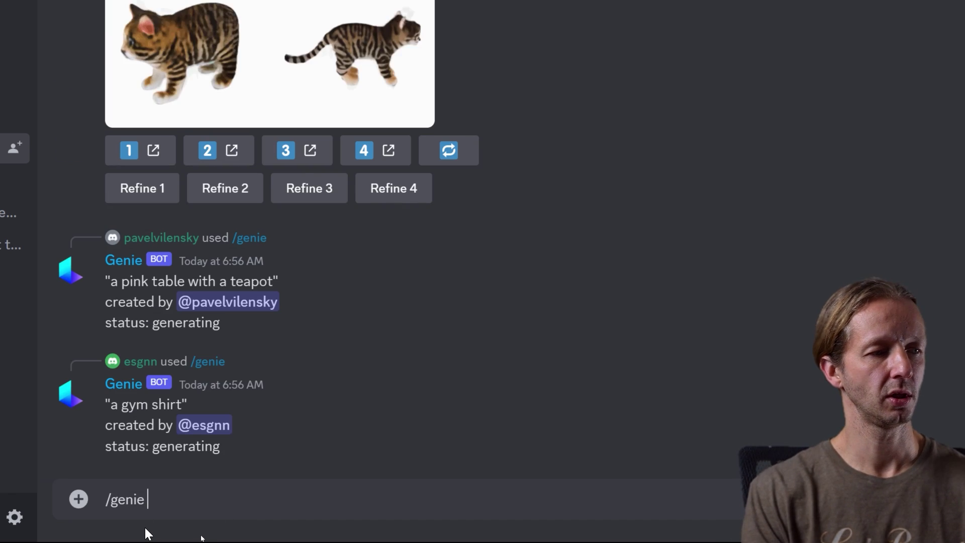
{"action": "key", "text": "BackSpace"}
{"action": "key", "text": "Tab"}
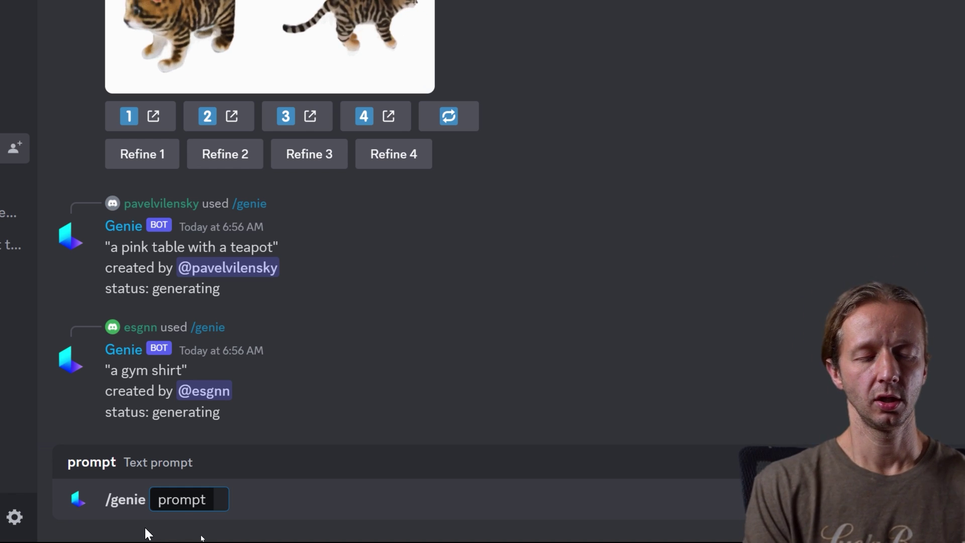
{"action": "type", "text": "an old"}
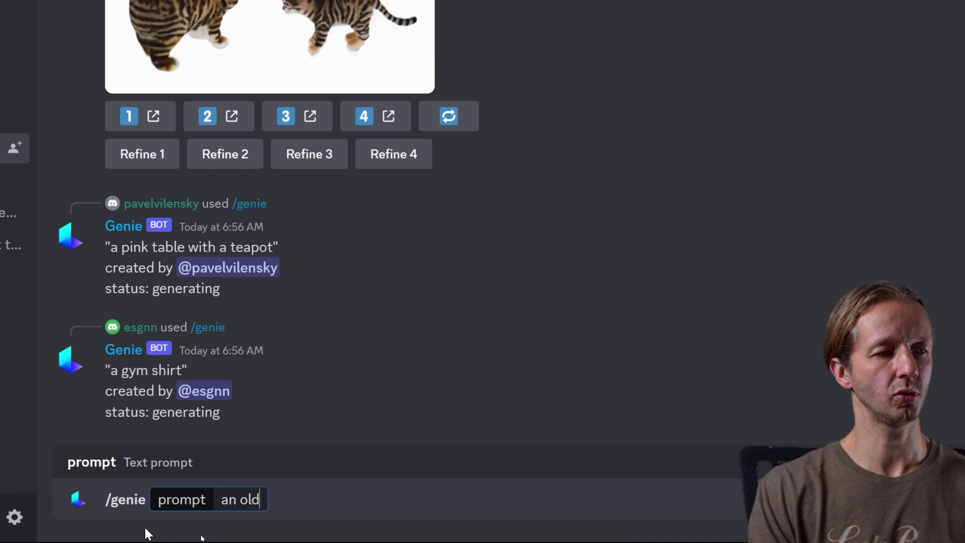
{"action": "type", "text": " bor"}
{"action": "key", "text": "BackSpace"}
{"action": "key", "text": "BackSpace"}
{"action": "type", "text": "roken television"}
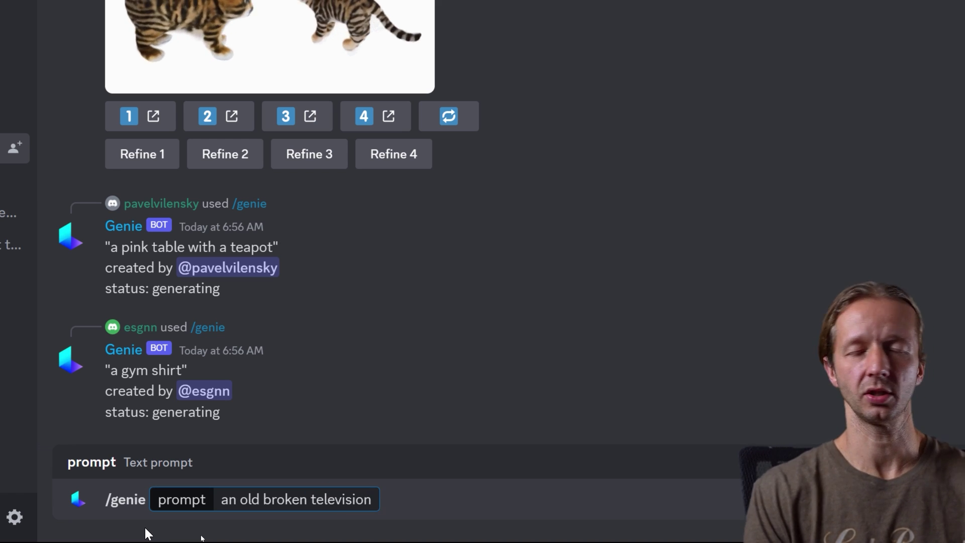
{"action": "key", "text": "Return"}
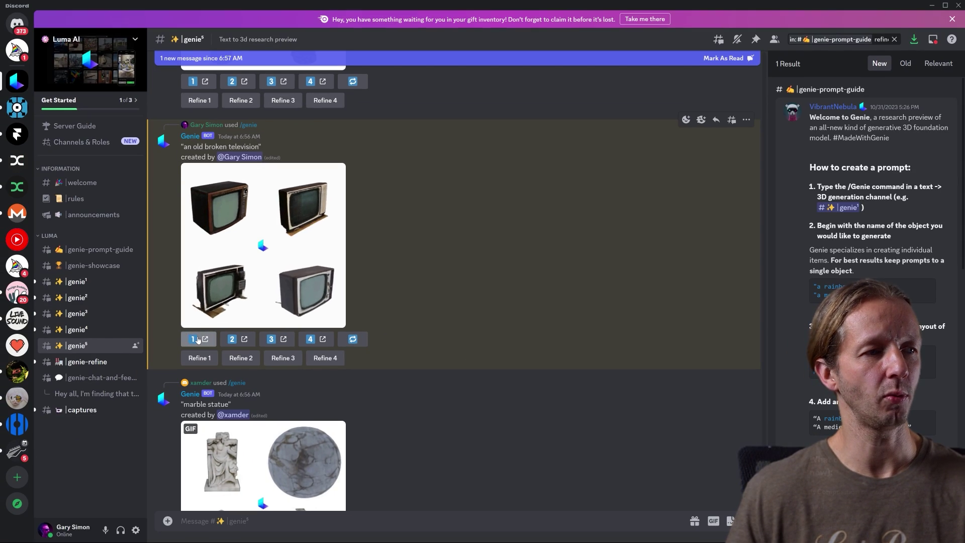
Open the first television variant on the lumalabs.ai site and examine the 3D model from several angles and distances.
{"action": "left_click", "coordinate": [199, 340]}
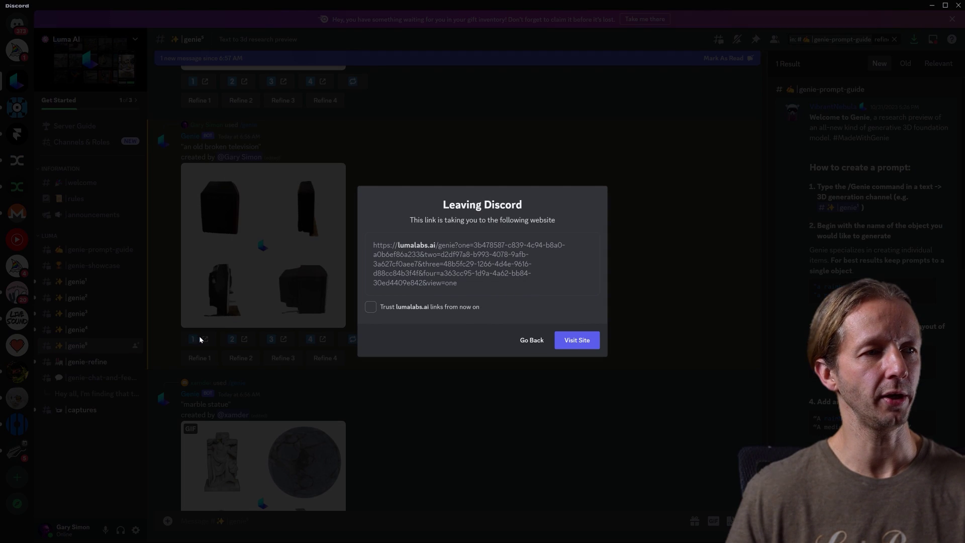
{"action": "left_click", "coordinate": [572, 340]}
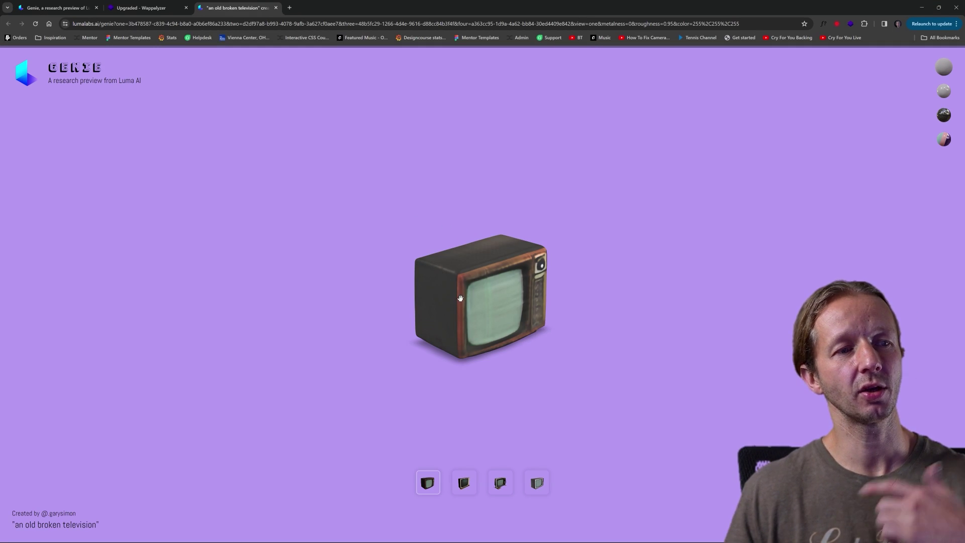
{"action": "left_click_drag", "start_coordinate": [473, 322], "coordinate": [493, 315]}
{"action": "scroll", "coordinate": [459, 309], "scroll_direction": "up", "scroll_amount": 5}
{"action": "scroll", "coordinate": [459, 311], "scroll_direction": "down", "scroll_amount": 4}
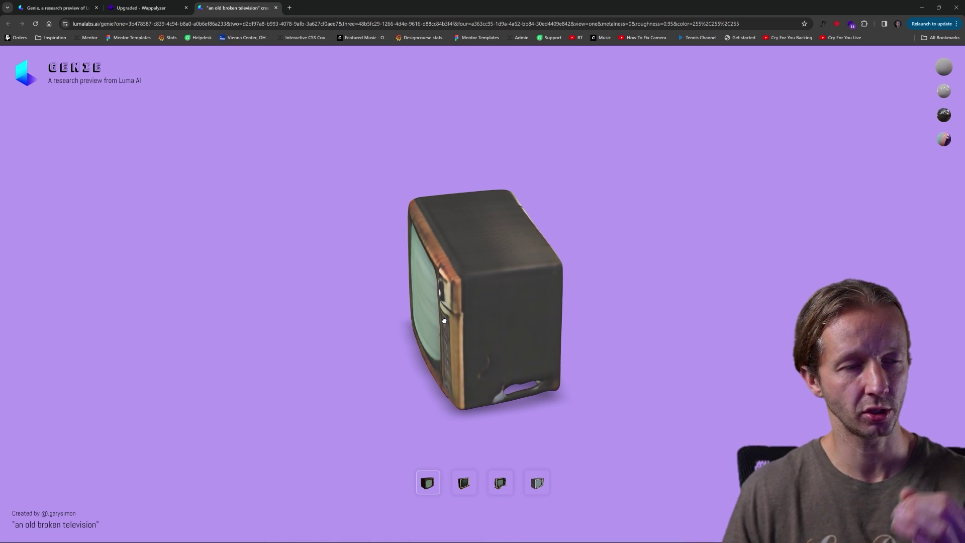
{"action": "mouse_move", "coordinate": [445, 321]}
{"action": "left_mouse_down"}
{"action": "mouse_move", "coordinate": [619, 270]}
{"action": "mouse_move", "coordinate": [404, 326]}
{"action": "mouse_move", "coordinate": [578, 302]}
{"action": "mouse_move", "coordinate": [449, 305]}
{"action": "left_mouse_up"}
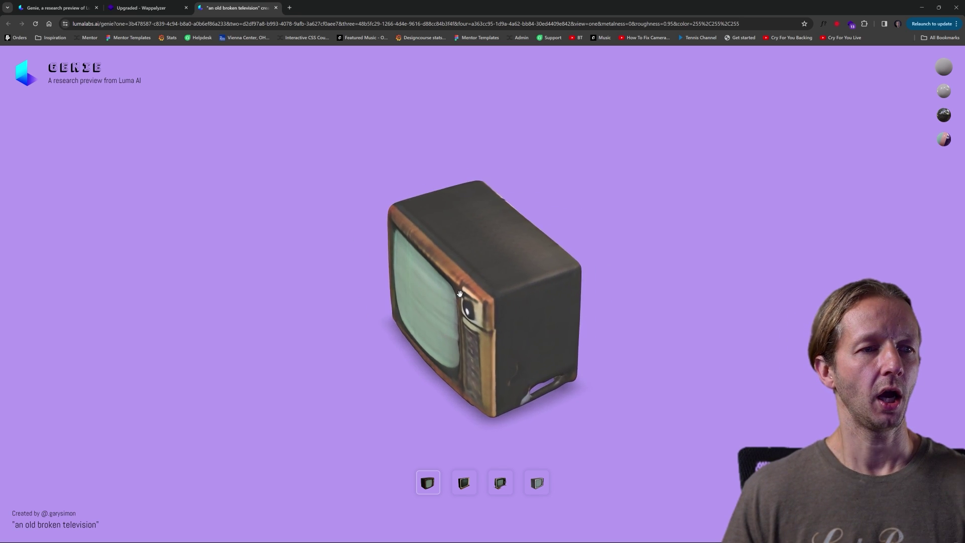
{"action": "scroll", "coordinate": [460, 293], "scroll_direction": "down", "scroll_amount": 5}
{"action": "left_click_drag", "start_coordinate": [460, 294], "coordinate": [602, 272]}
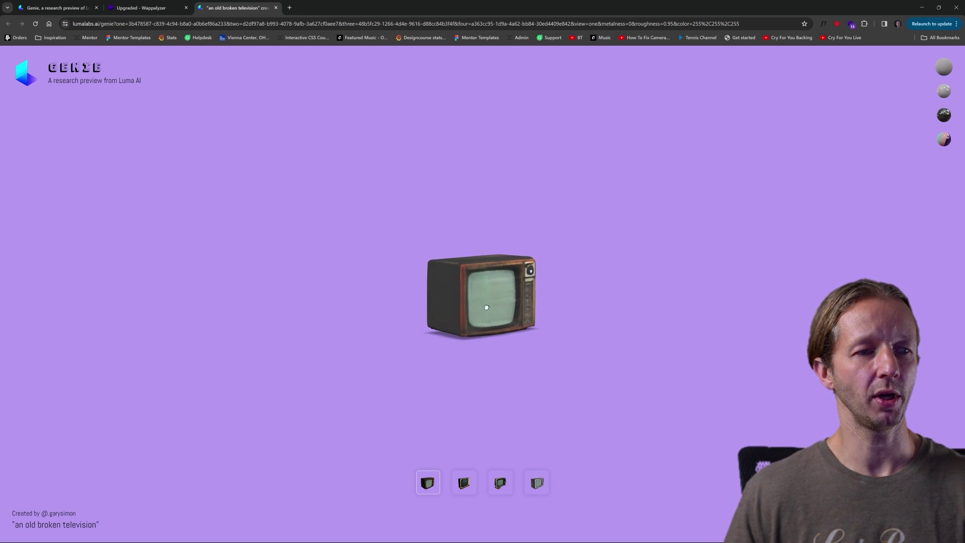
{"action": "left_click_drag", "start_coordinate": [487, 307], "coordinate": [505, 276]}
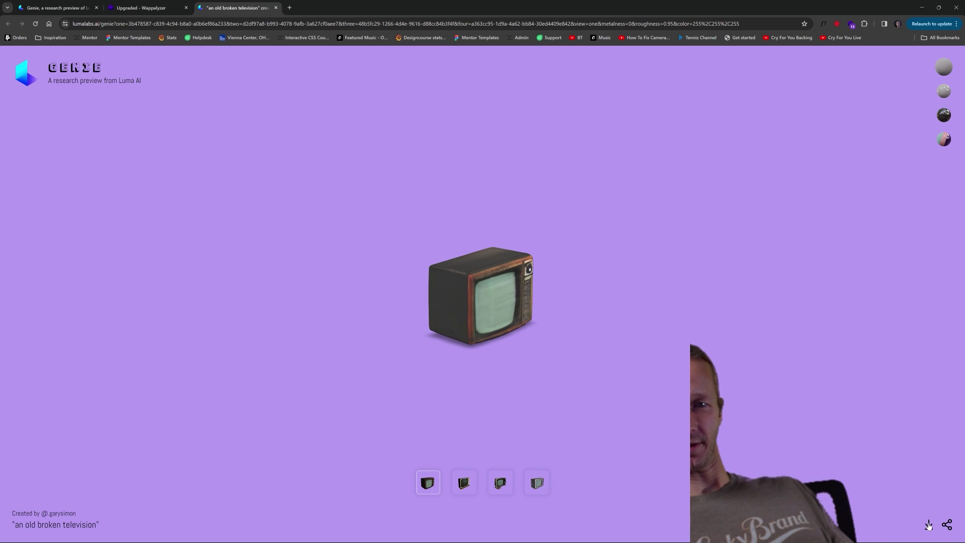
Download the television model as a GLB file and show the downloaded file in its folder.
{"action": "left_click", "coordinate": [929, 526]}
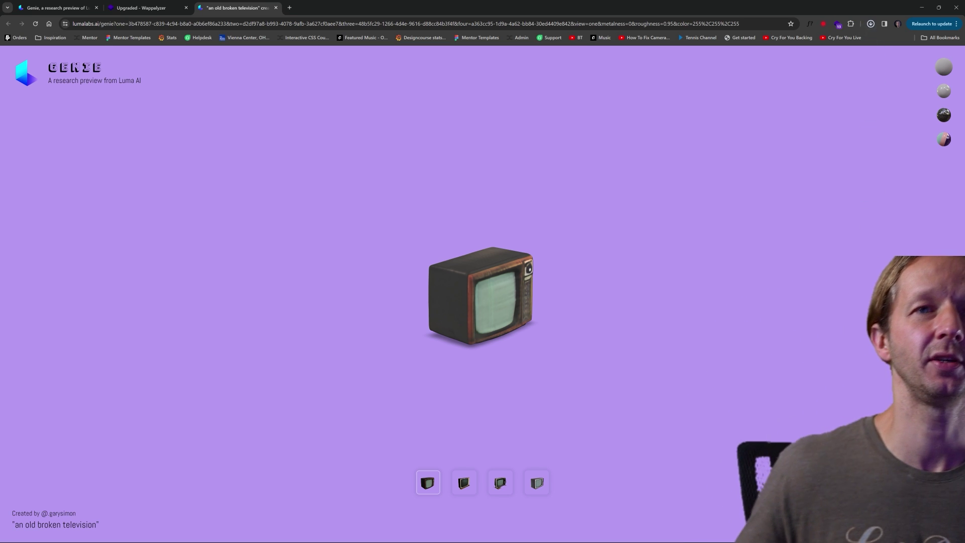
{"action": "left_click", "coordinate": [870, 23]}
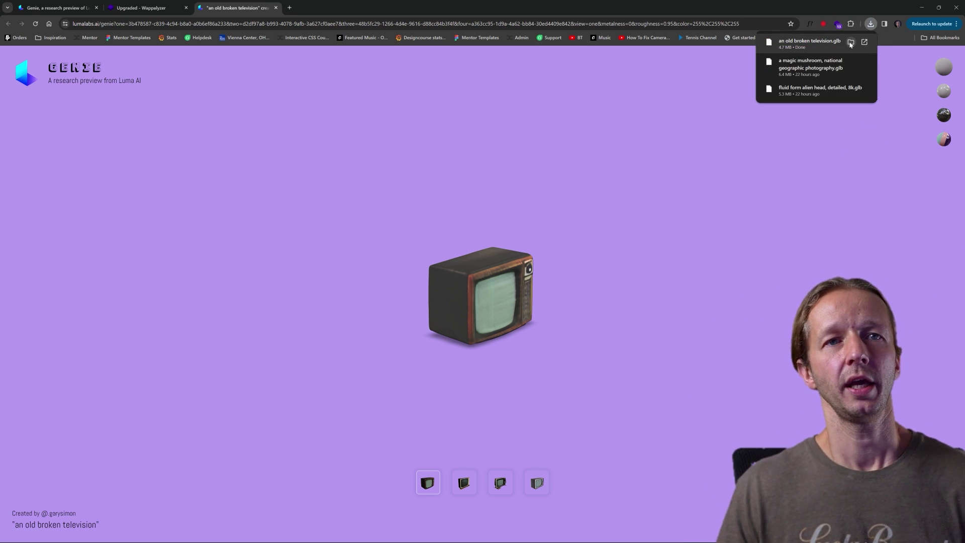
{"action": "left_click", "coordinate": [851, 42]}
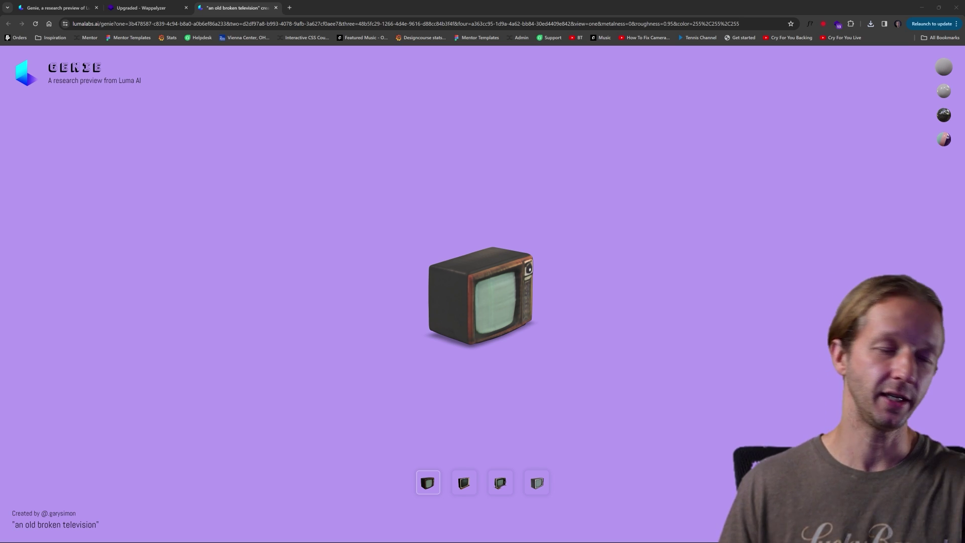
Switch to VS Code and review script.js from the loader and scene setup through the camera, renderer and animation loop.
{"action": "left_click", "coordinate": [922, 7]}
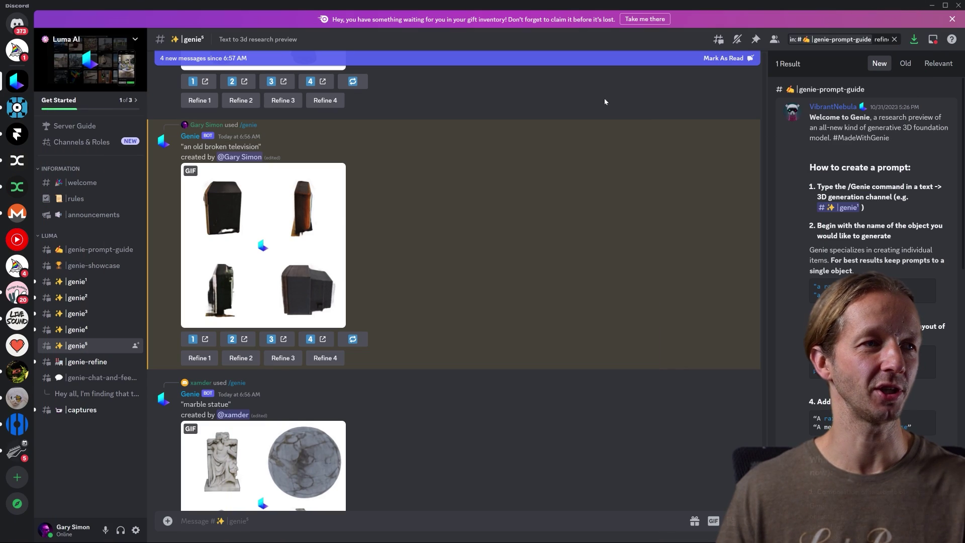
{"action": "left_click", "coordinate": [466, 537]}
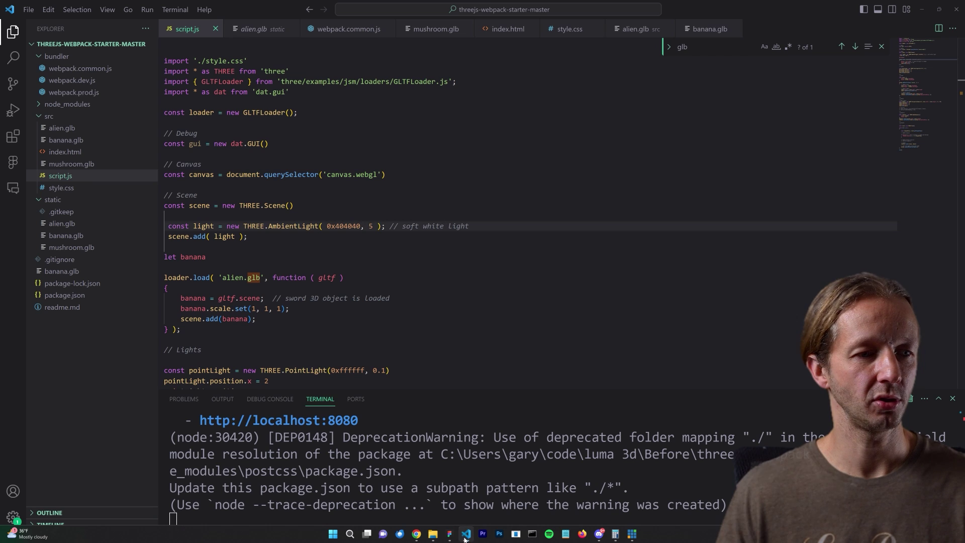
{"action": "left_click", "coordinate": [268, 206]}
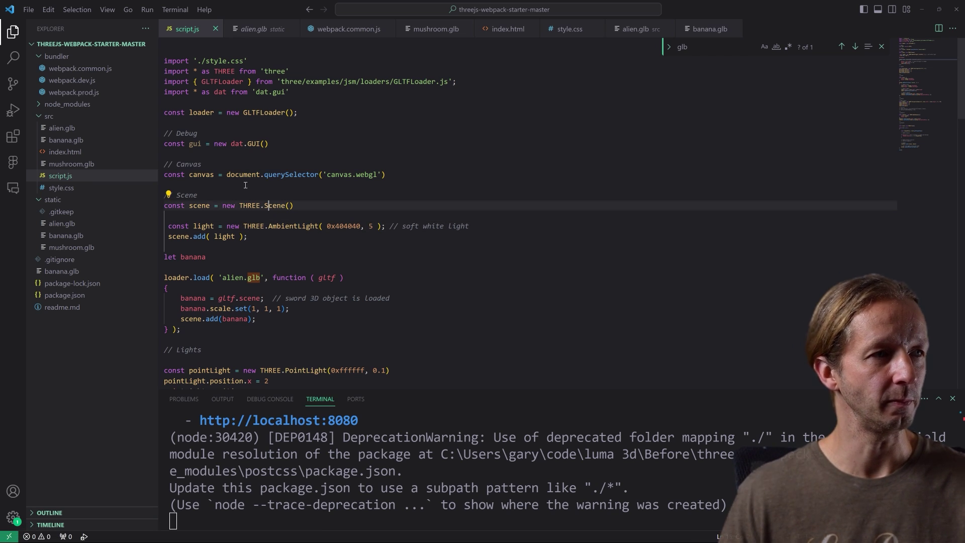
{"action": "scroll", "coordinate": [246, 186], "scroll_direction": "down", "scroll_amount": 15}
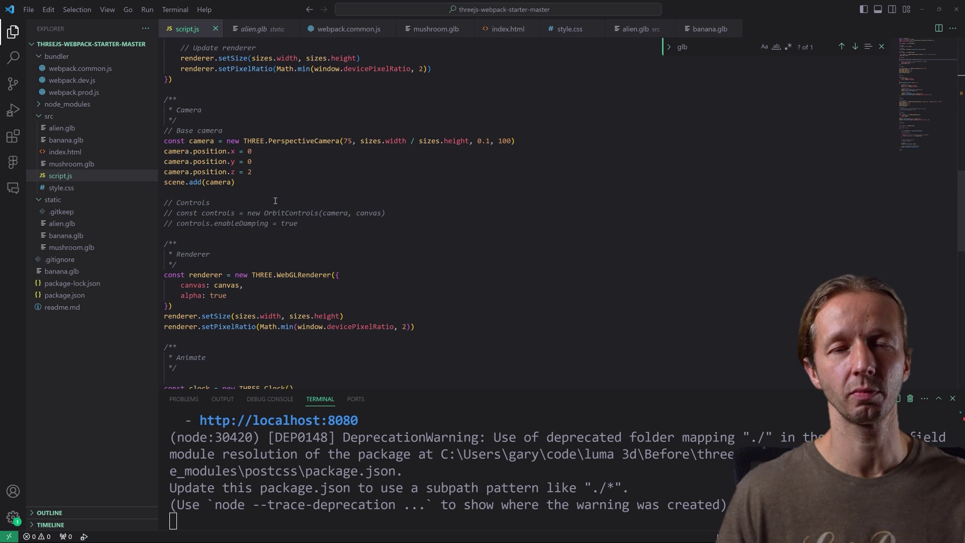
{"action": "scroll", "coordinate": [275, 201], "scroll_direction": "down", "scroll_amount": 10}
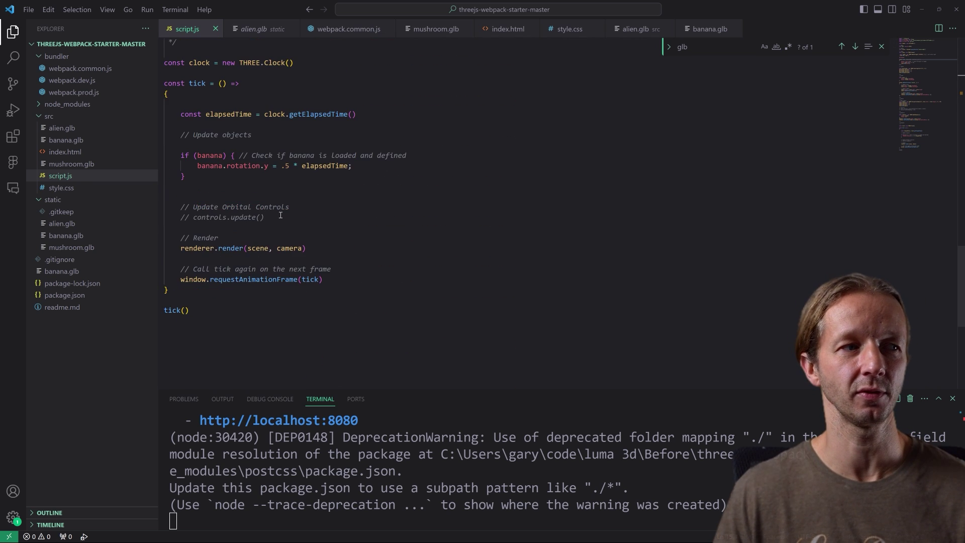
Review the loader.load block in script.js, from the GLB file name through the scale.set and scene.add lines.
{"action": "scroll", "coordinate": [276, 226], "scroll_direction": "up", "scroll_amount": 15}
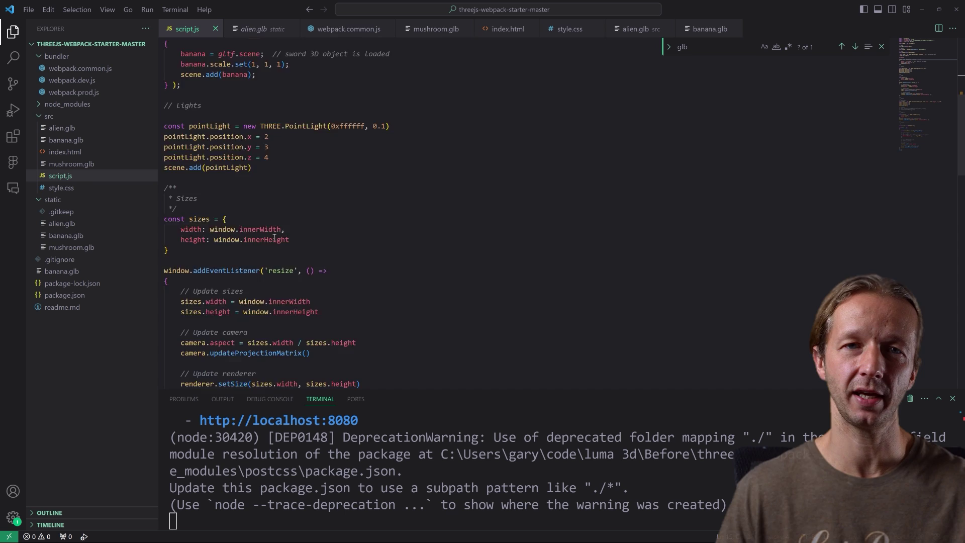
{"action": "scroll", "coordinate": [274, 237], "scroll_direction": "up", "scroll_amount": 7}
{"action": "scroll", "coordinate": [261, 233], "scroll_direction": "down", "scroll_amount": 3}
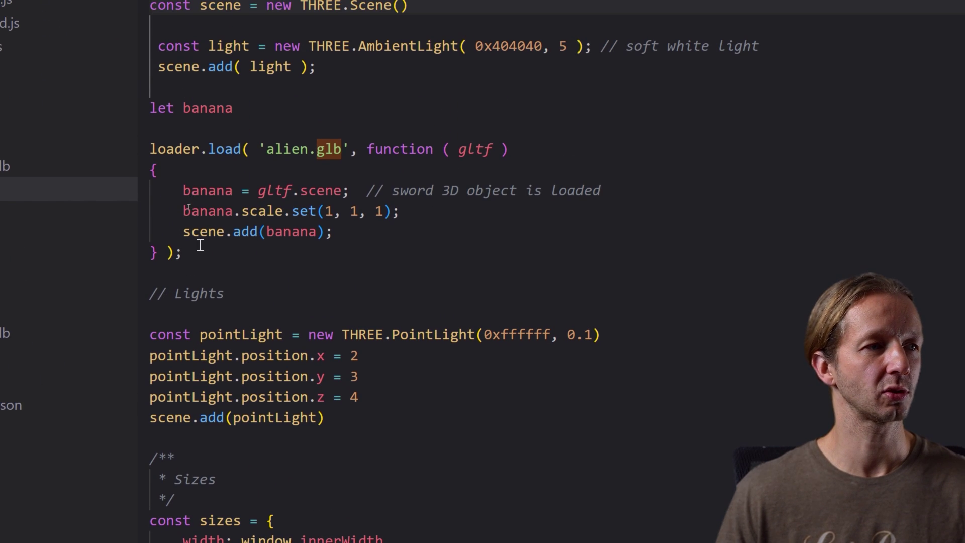
{"action": "left_click_drag", "start_coordinate": [200, 246], "coordinate": [144, 151]}
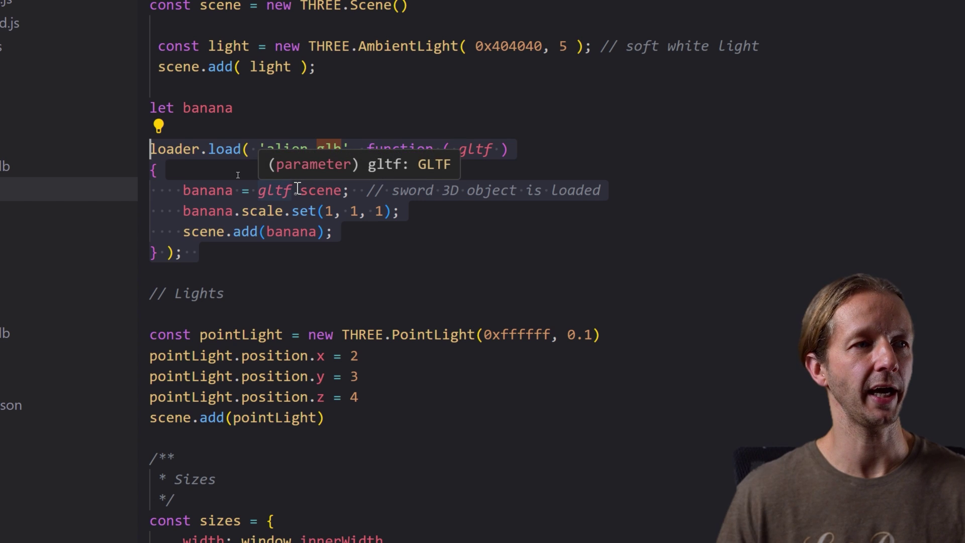
{"action": "left_click", "coordinate": [309, 232]}
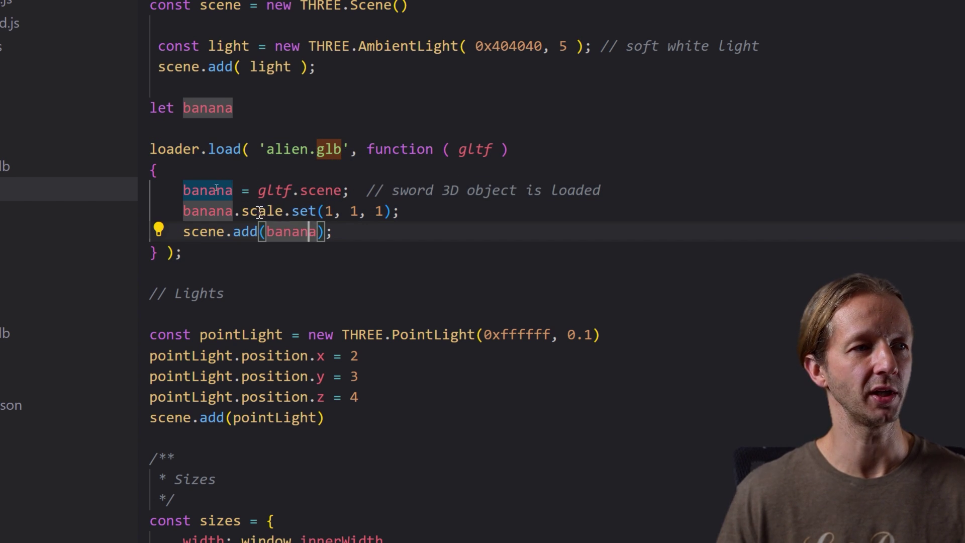
{"action": "left_click_drag", "start_coordinate": [259, 211], "coordinate": [401, 211]}
{"action": "left_click", "coordinate": [407, 212]}
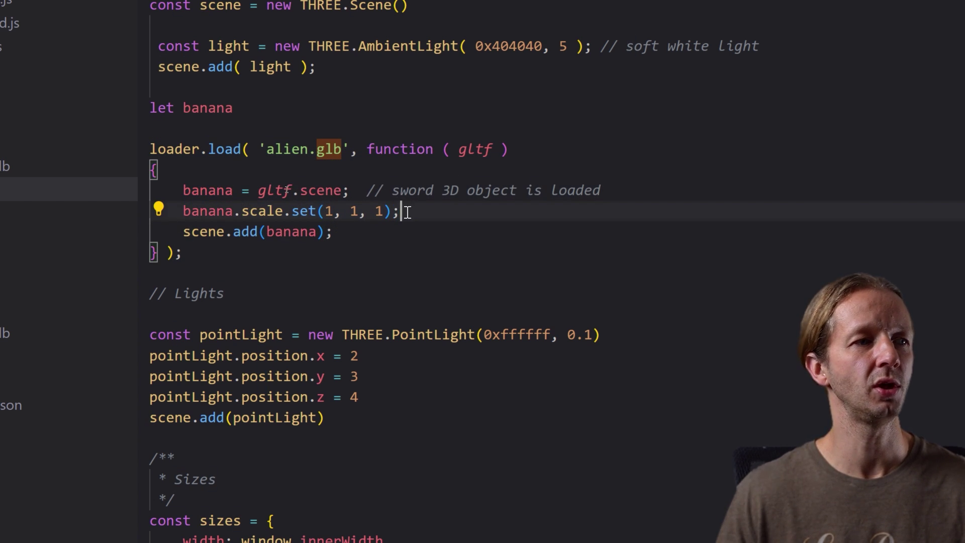
{"action": "left_click", "coordinate": [340, 226]}
{"action": "left_click", "coordinate": [210, 163]}
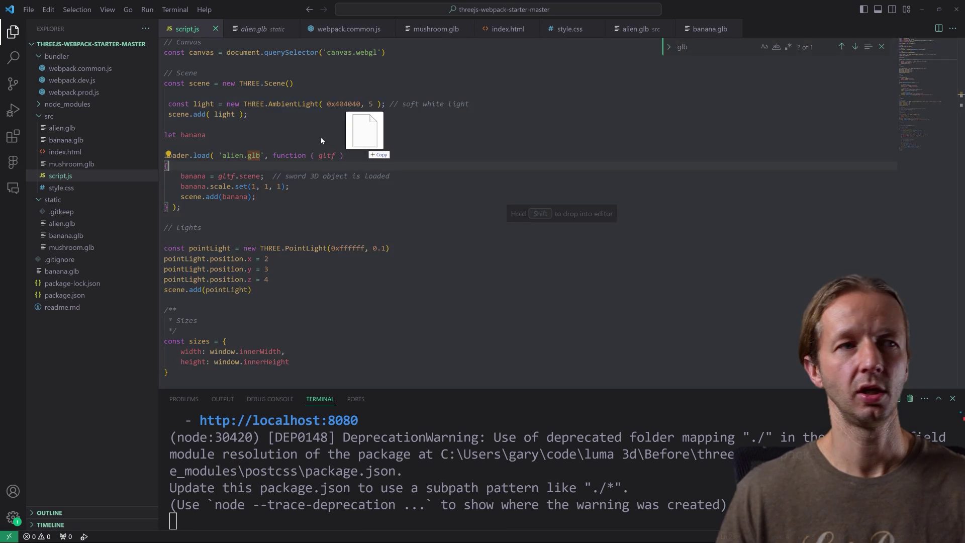
Add the downloaded television GLB file to the project's static folder and rename it tv.glb.
{"action": "left_click_drag", "start_coordinate": [365, 156], "coordinate": [64, 241]}
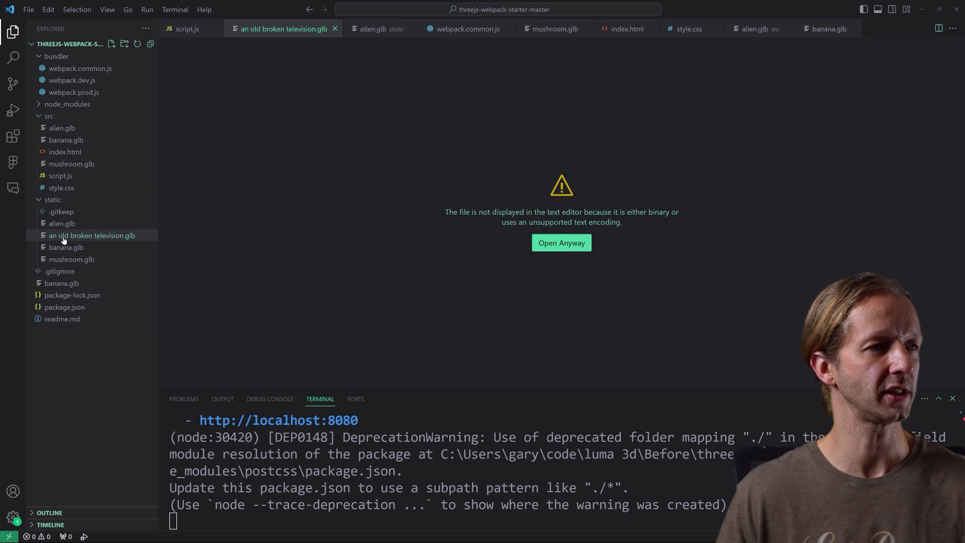
{"action": "right_click", "coordinate": [82, 239]}
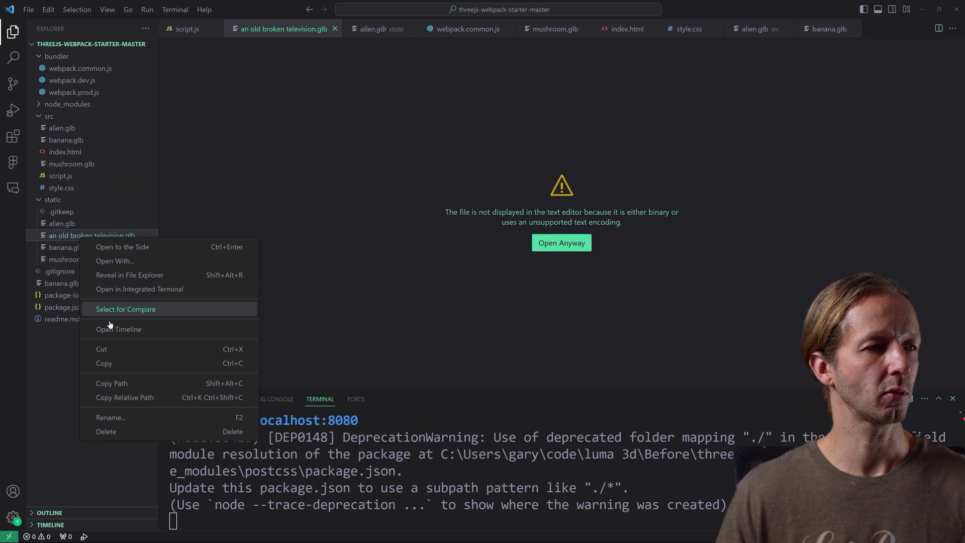
{"action": "left_click", "coordinate": [108, 416]}
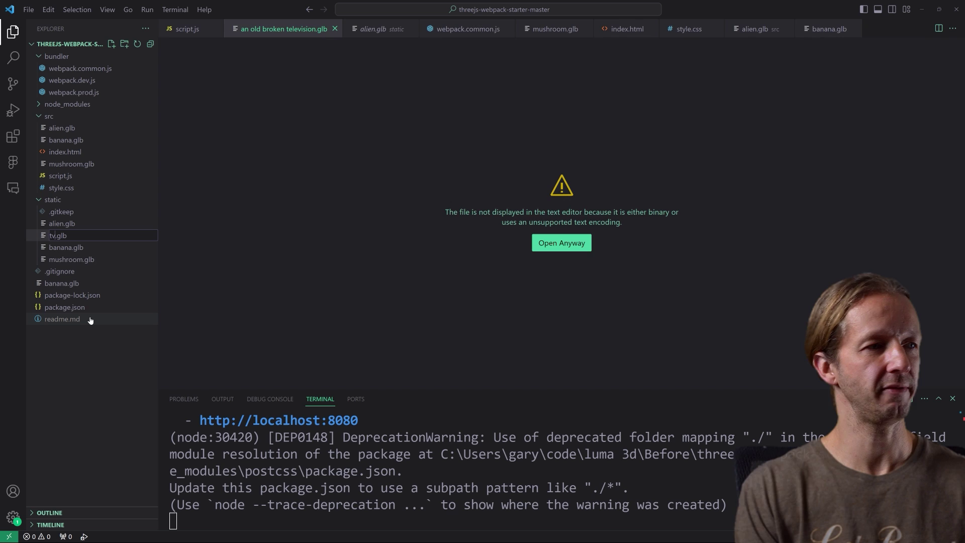
{"action": "type", "text": "tv"}
{"action": "key", "text": "Return"}
Change the file loaded by loader.load in script.js to tv.glb, save, and view the model on the ThreeJS Starter page in Chrome.
{"action": "left_click", "coordinate": [68, 152]}
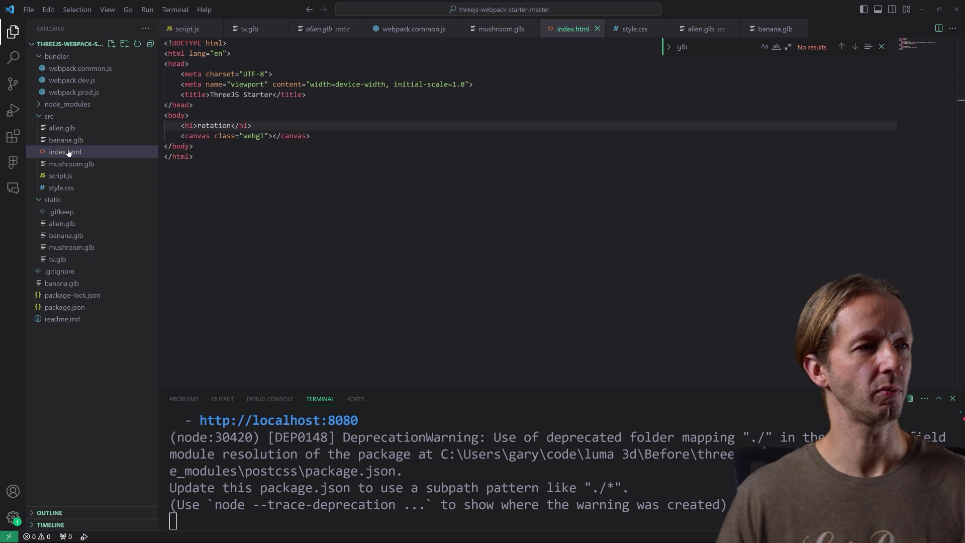
{"action": "left_click", "coordinate": [64, 180]}
{"action": "double_click", "coordinate": [236, 156]}
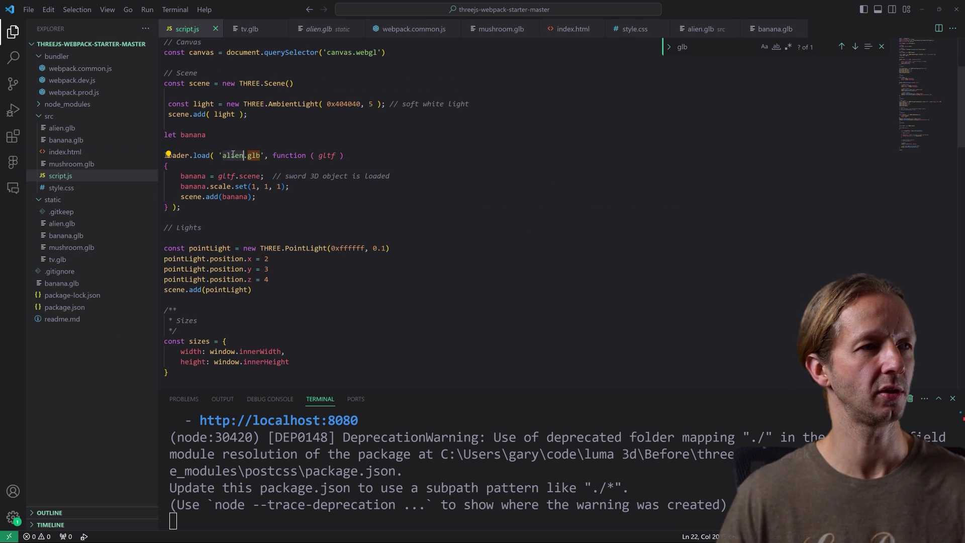
{"action": "type", "text": "tv"}
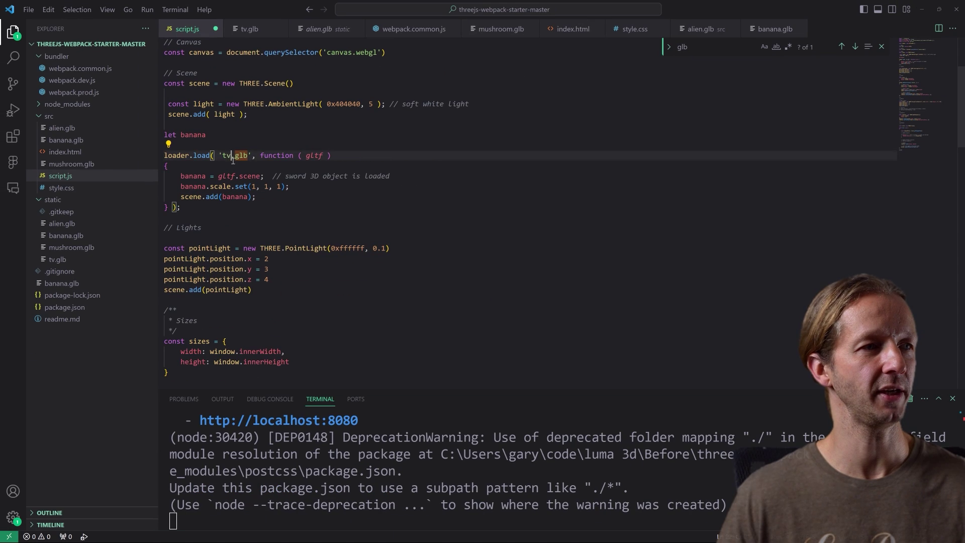
{"action": "left_click", "coordinate": [248, 171]}
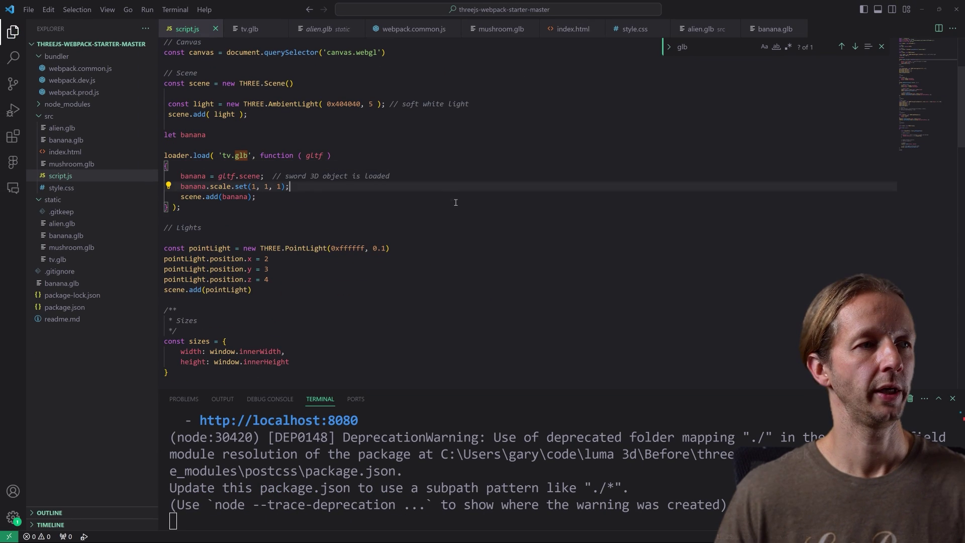
{"action": "key", "text": "Down"}
{"action": "key", "text": "Down"}
{"action": "key", "text": "End"}
{"action": "mouse_move", "coordinate": [416, 540]}
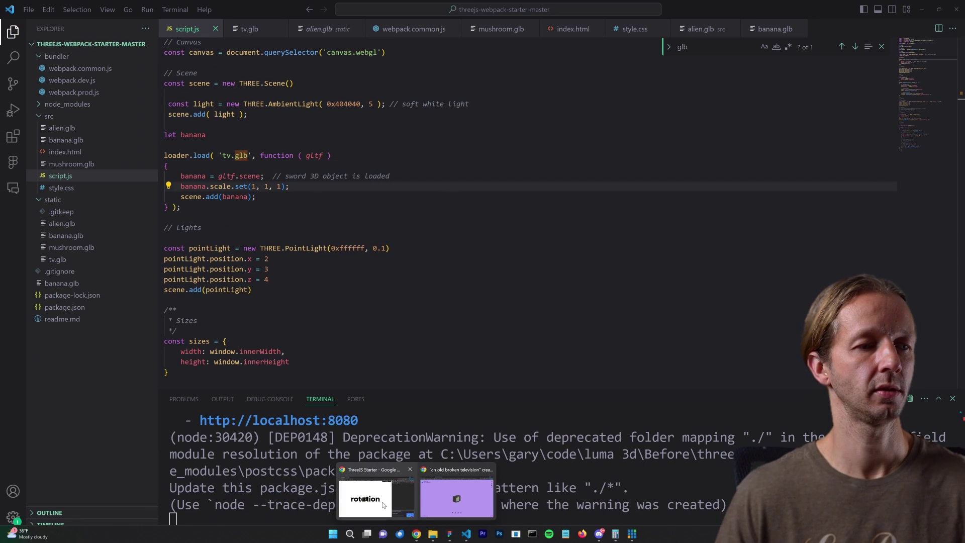
{"action": "key", "text": "alt+Tab"}
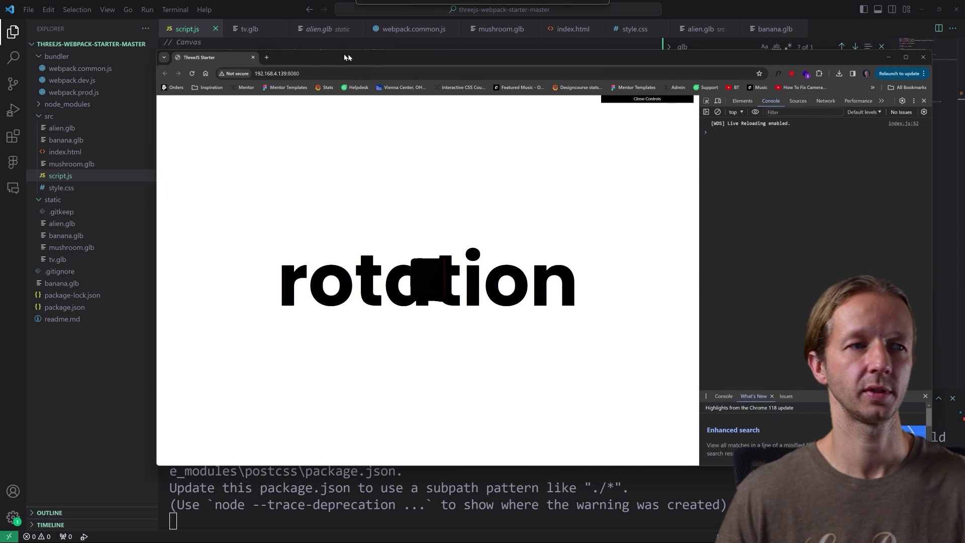
{"action": "left_click_drag", "start_coordinate": [349, 53], "coordinate": [352, 151]}
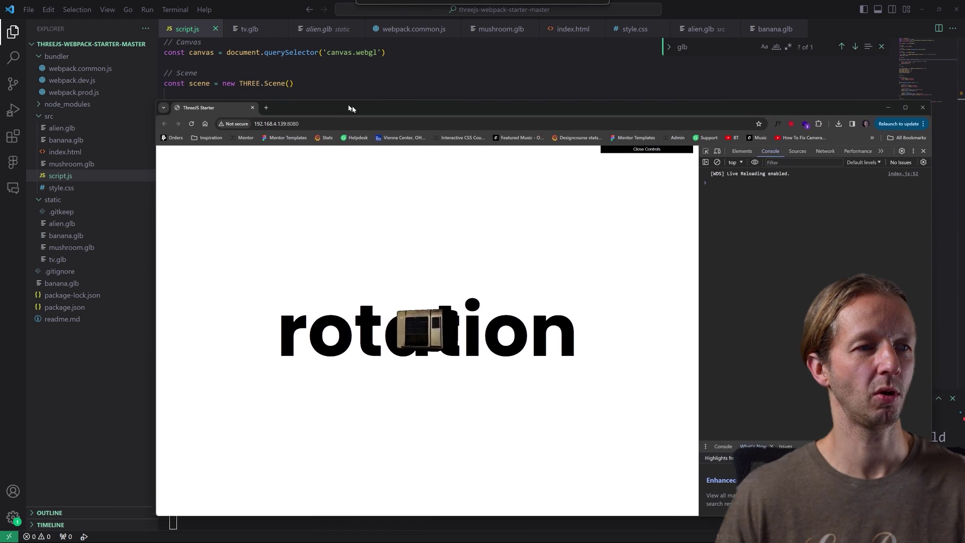
Set the model's scale to 3, 3, 3 in script.js, save, and view the enlarged television in the browser.
{"action": "key", "text": "alt+Tab"}
{"action": "left_click_drag", "start_coordinate": [251, 187], "coordinate": [281, 186]}
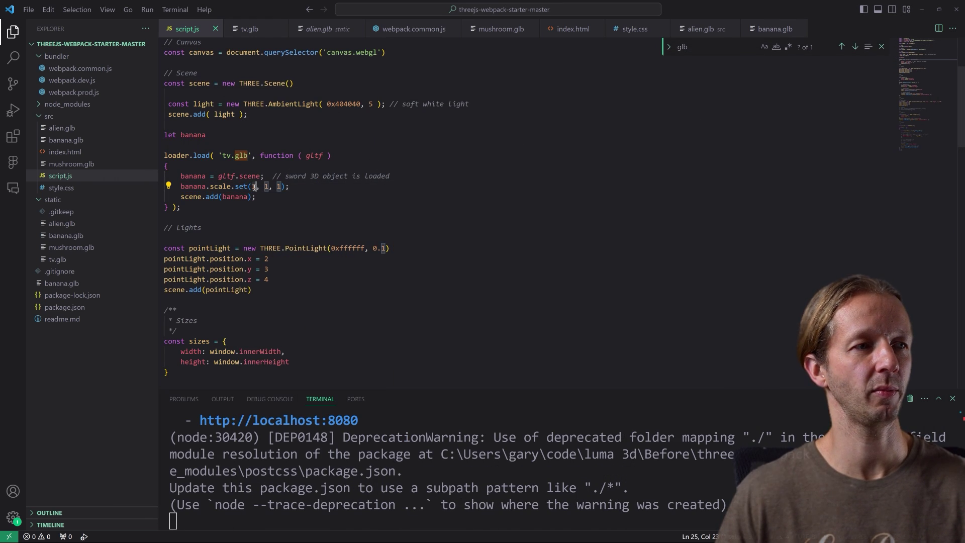
{"action": "type", "text": "3, 3, 3"}
{"action": "key", "text": "ctrl+s"}
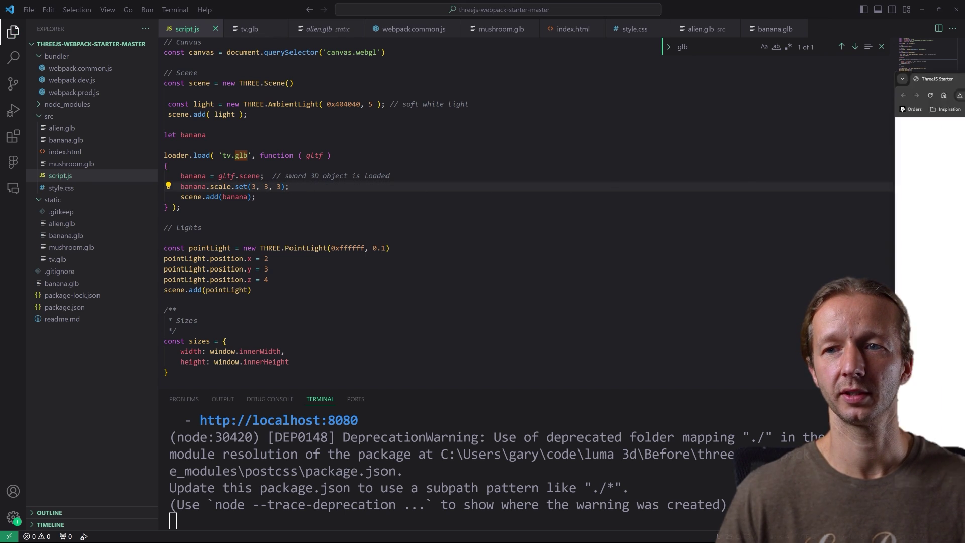
{"action": "key", "text": "alt+Tab"}
{"action": "left_click_drag", "start_coordinate": [331, 74], "coordinate": [334, 78]}
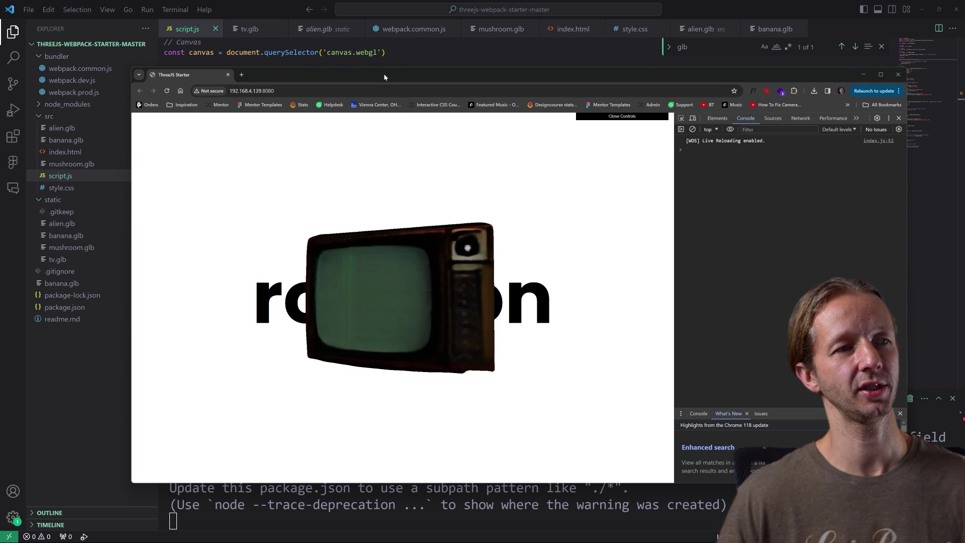
{"action": "left_click_drag", "start_coordinate": [384, 73], "coordinate": [964, 73]}
{"action": "key", "text": "alt+Tab"}
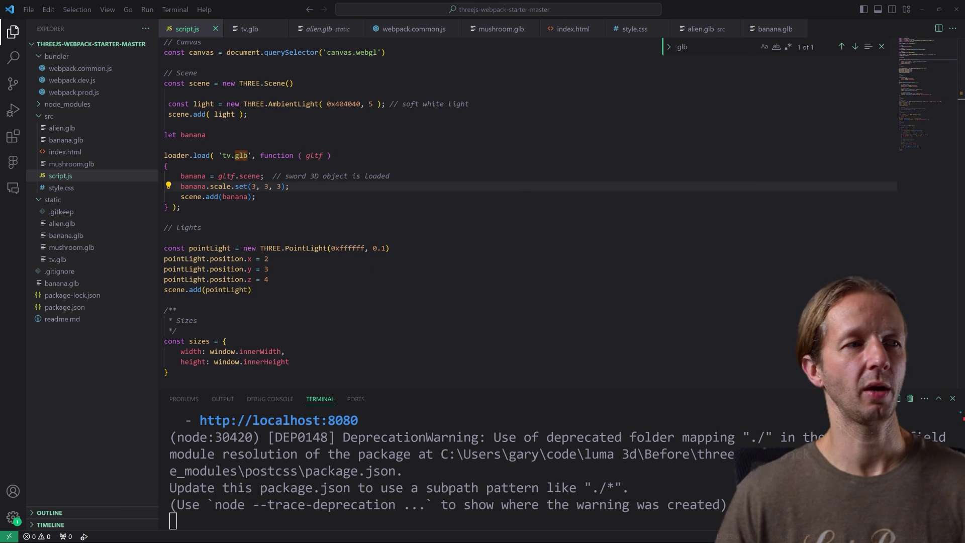
Change the file loaded by loader.load to mushroom.glb and save script.js.
{"action": "left_click", "coordinate": [240, 168]}
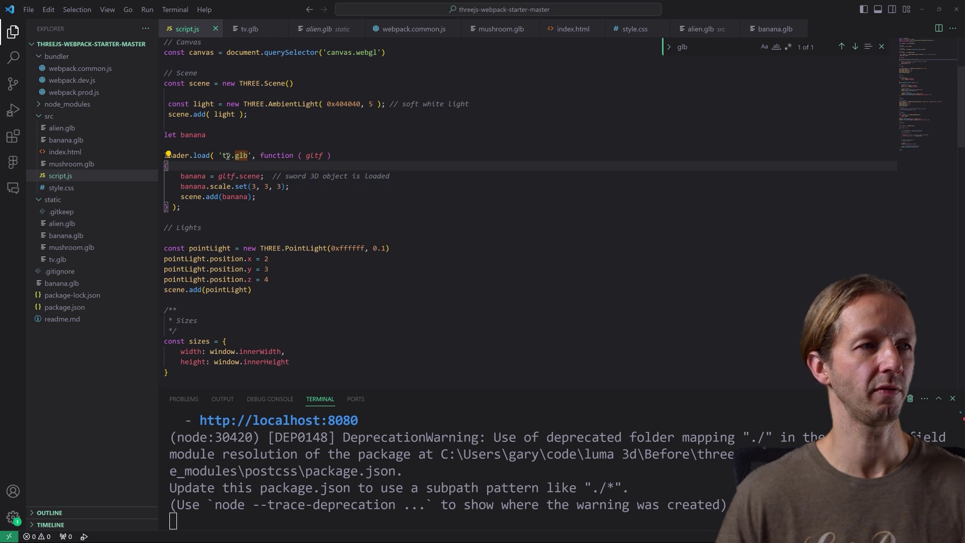
{"action": "double_click", "coordinate": [228, 157]}
{"action": "type", "text": "mushr"}
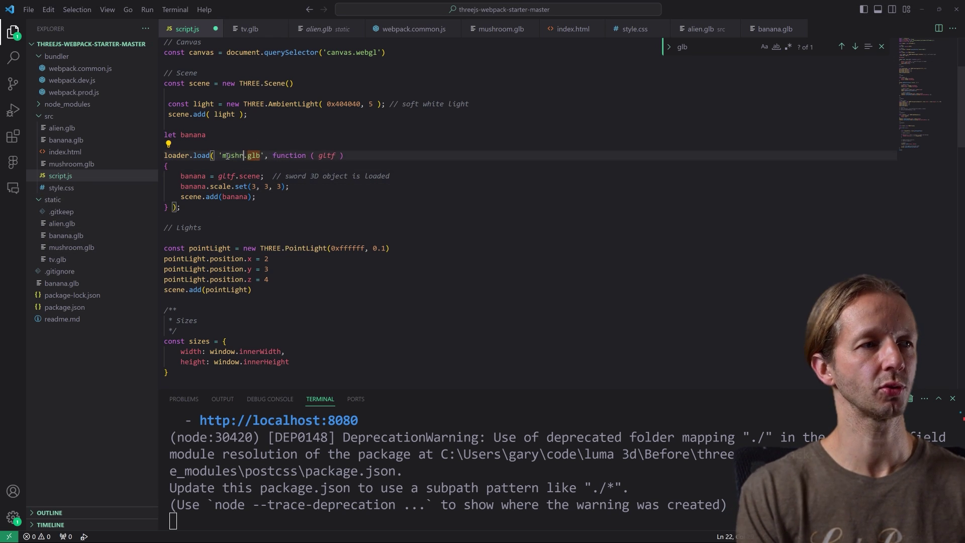
{"action": "type", "text": "oom"}
{"action": "key", "text": "ctrl+s"}
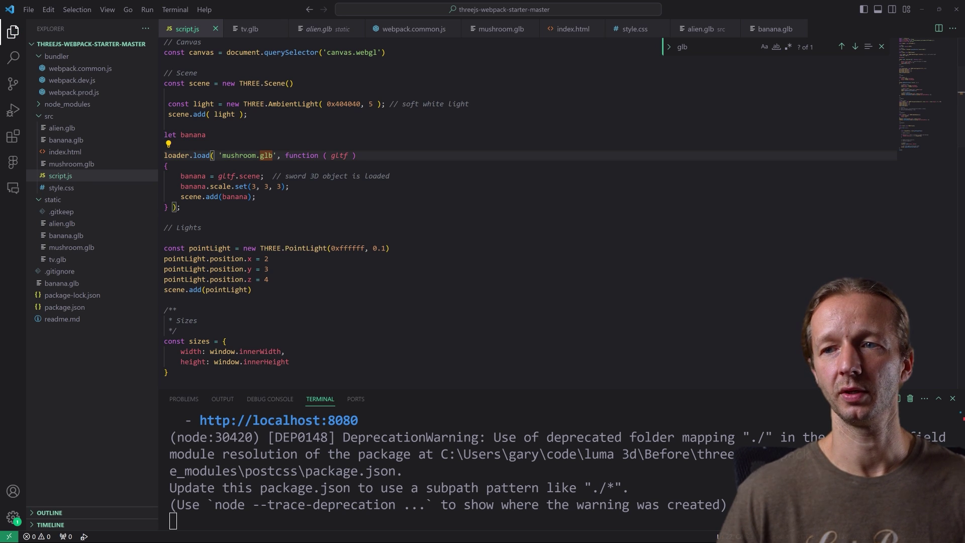
Set all three scale.set values of the loaded model to 1.
{"action": "double_click", "coordinate": [254, 186]}
{"action": "type", "text": "1"}
{"action": "left_click", "coordinate": [269, 186]}
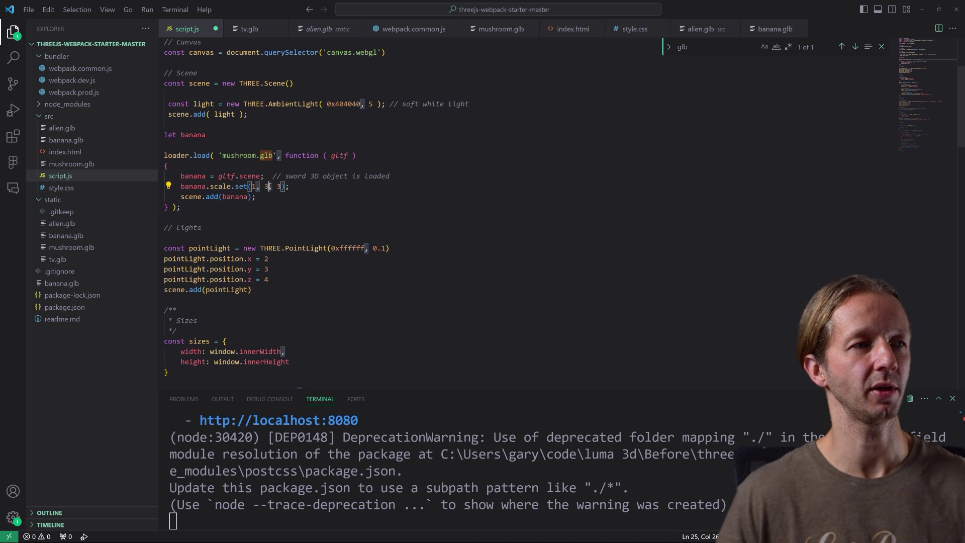
{"action": "double_click", "coordinate": [266, 186]}
{"action": "type", "text": "1"}
{"action": "double_click", "coordinate": [279, 186]}
{"action": "type", "text": "1"}
{"action": "left_click", "coordinate": [300, 187]}
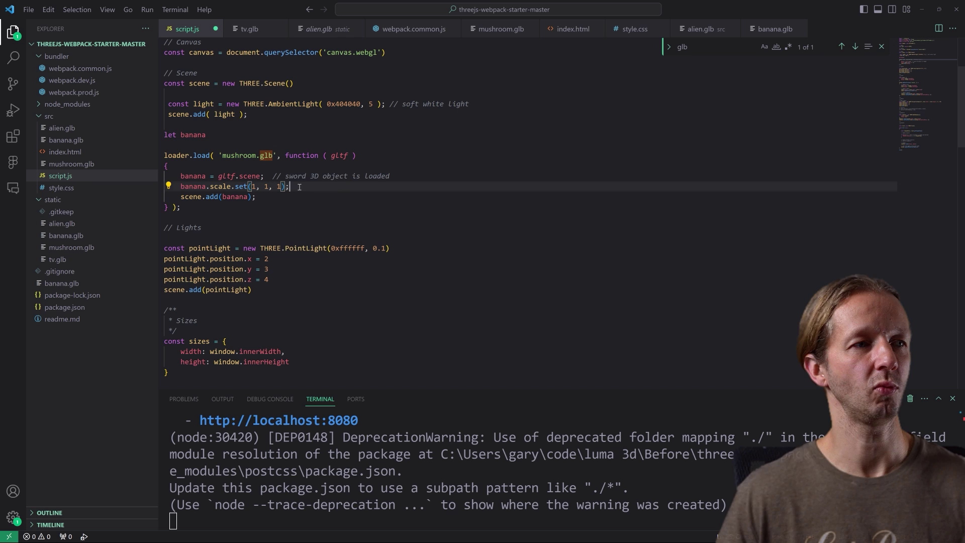
Preview the mushroom in the browser, close the developer tools, and narrow the browser window.
{"action": "key", "text": "alt+Tab"}
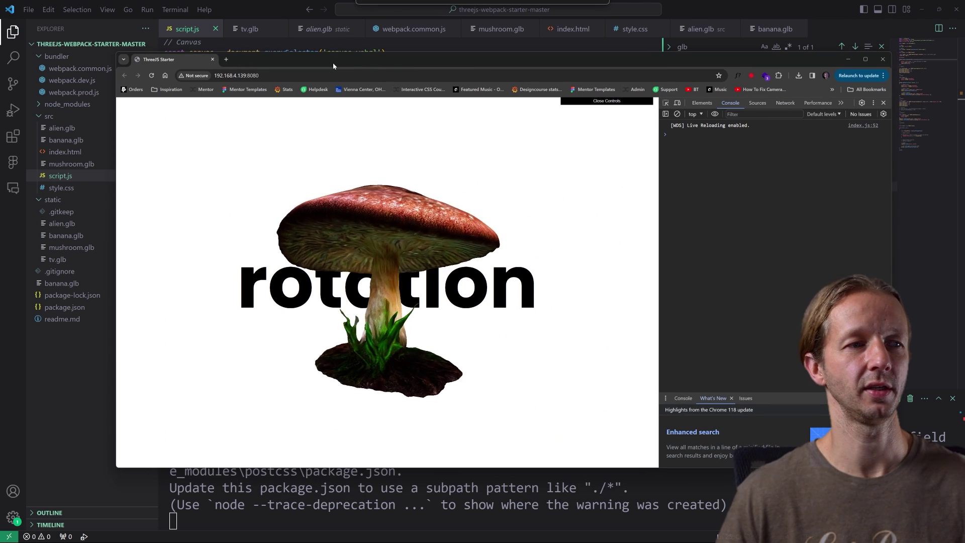
{"action": "left_click", "coordinate": [883, 103]}
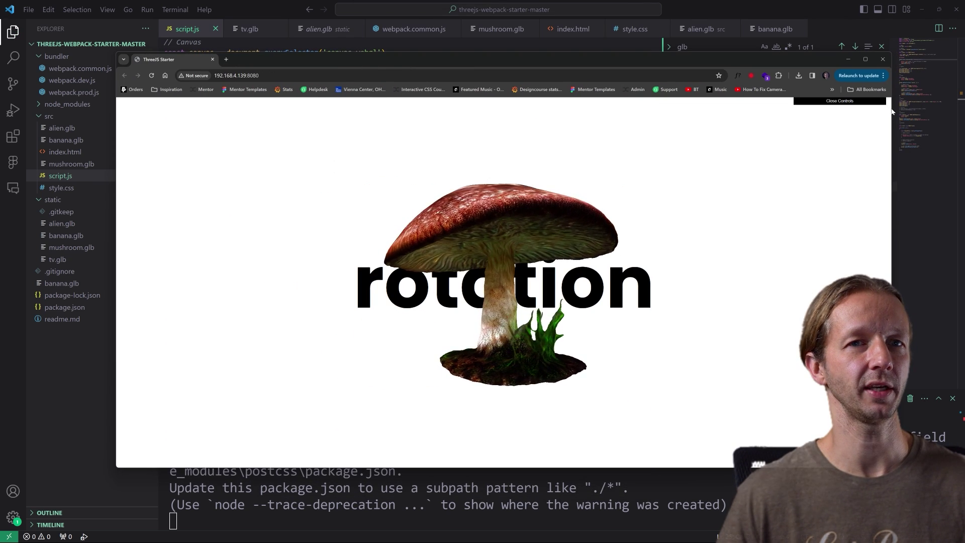
{"action": "left_click_drag", "start_coordinate": [892, 112], "coordinate": [793, 112]}
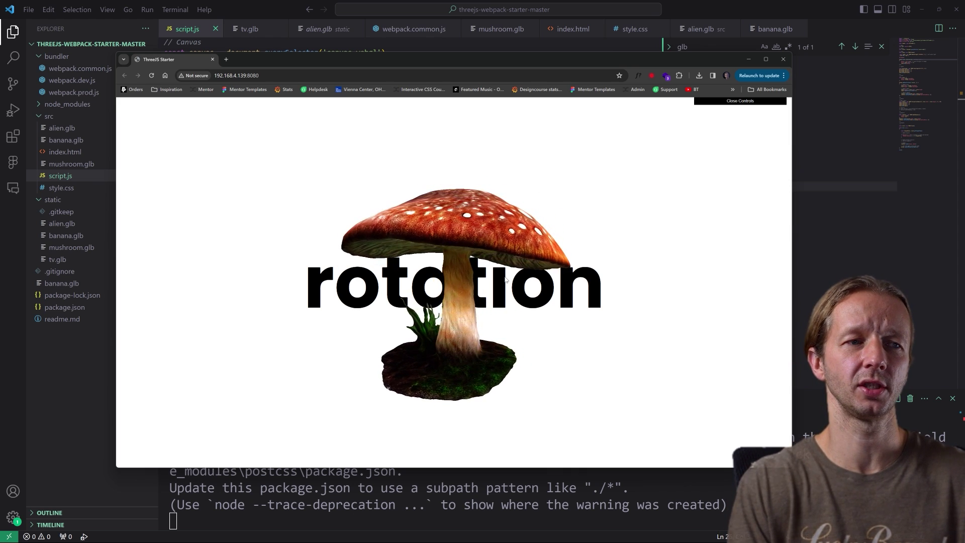
Try 0xFFCC00 as the ambient light colour, preview it in the browser, undo the change, and view the mushroom again.
{"action": "key", "text": "alt+Tab"}
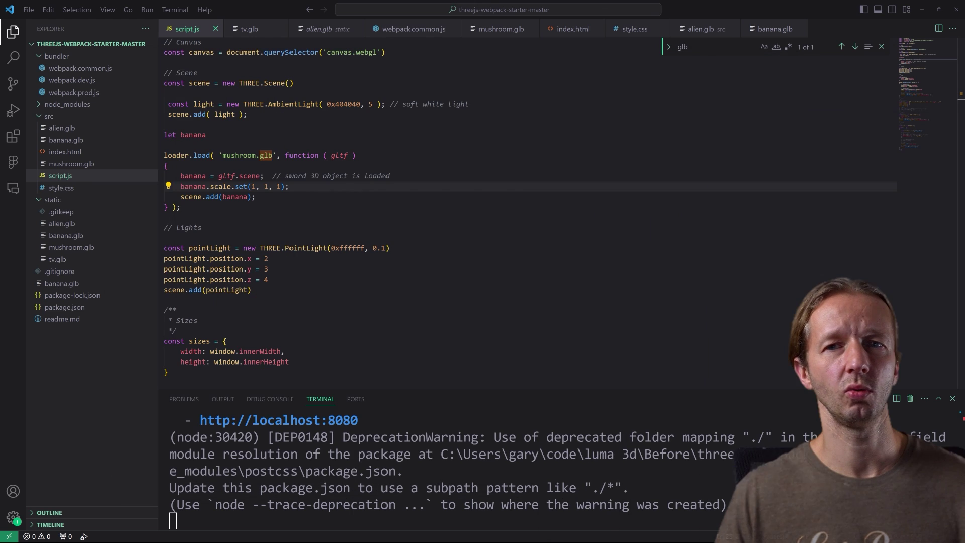
{"action": "left_click", "coordinate": [349, 104]}
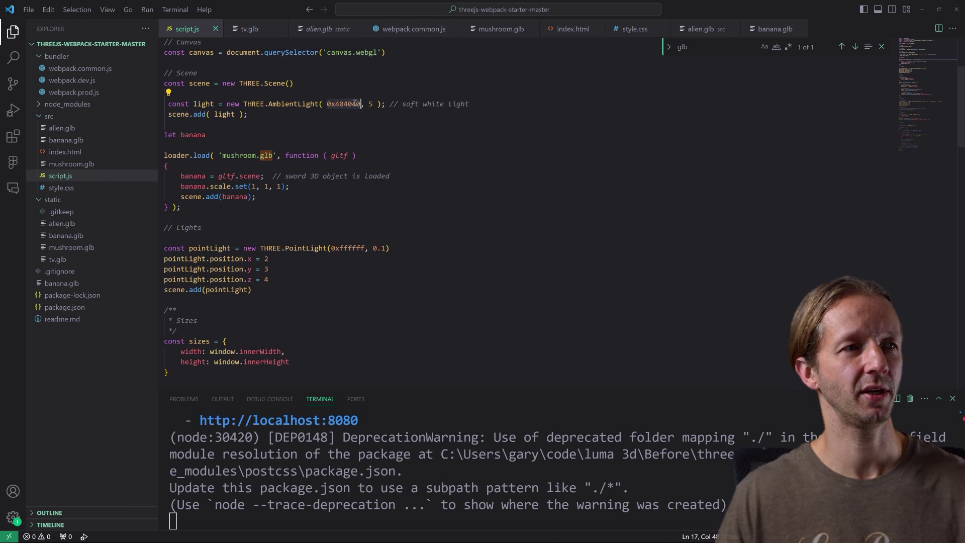
{"action": "left_click", "coordinate": [343, 104]}
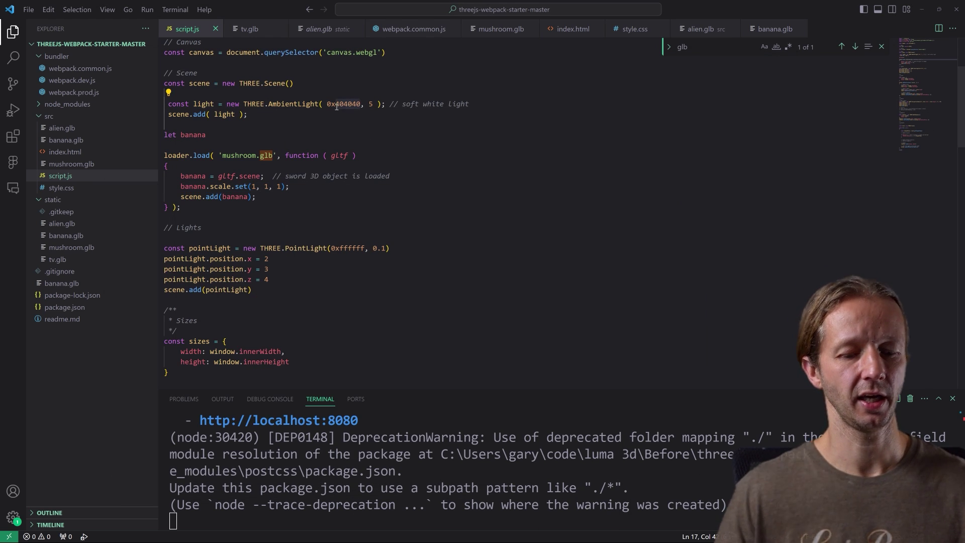
{"action": "type", "text": "FFCC"}
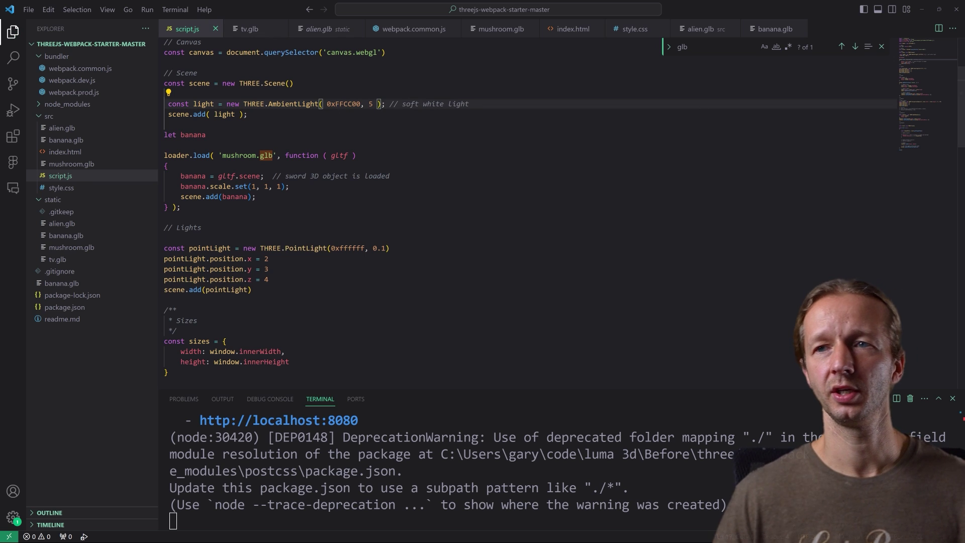
{"action": "key", "text": "alt+Tab"}
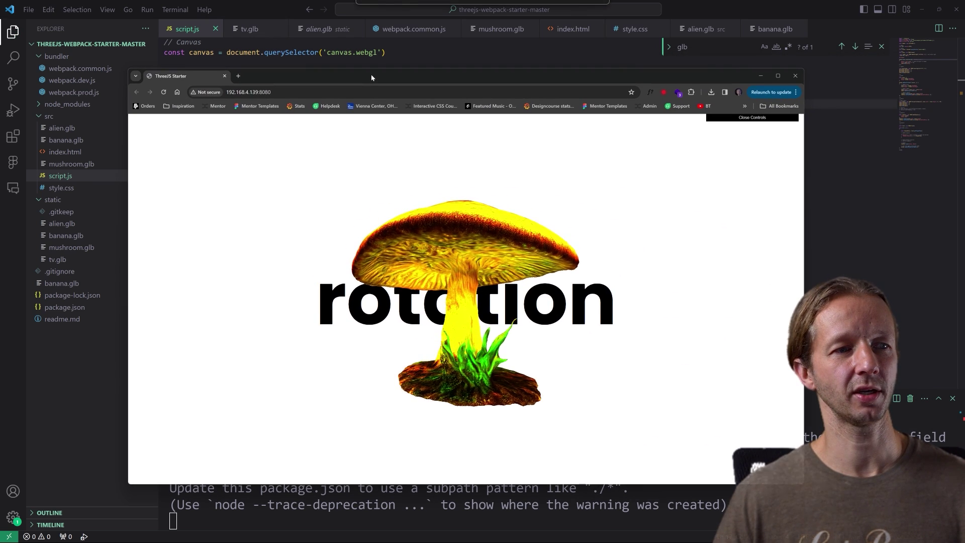
{"action": "left_click_drag", "start_coordinate": [359, 71], "coordinate": [964, 110]}
{"action": "key", "text": "ctrl+z"}
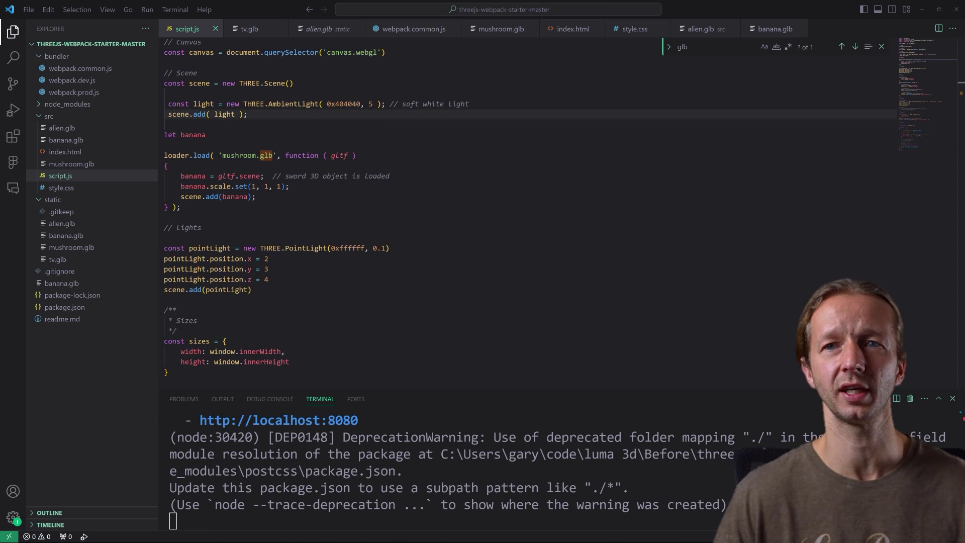
{"action": "left_click_drag", "start_coordinate": [964, 71], "coordinate": [324, 71]}
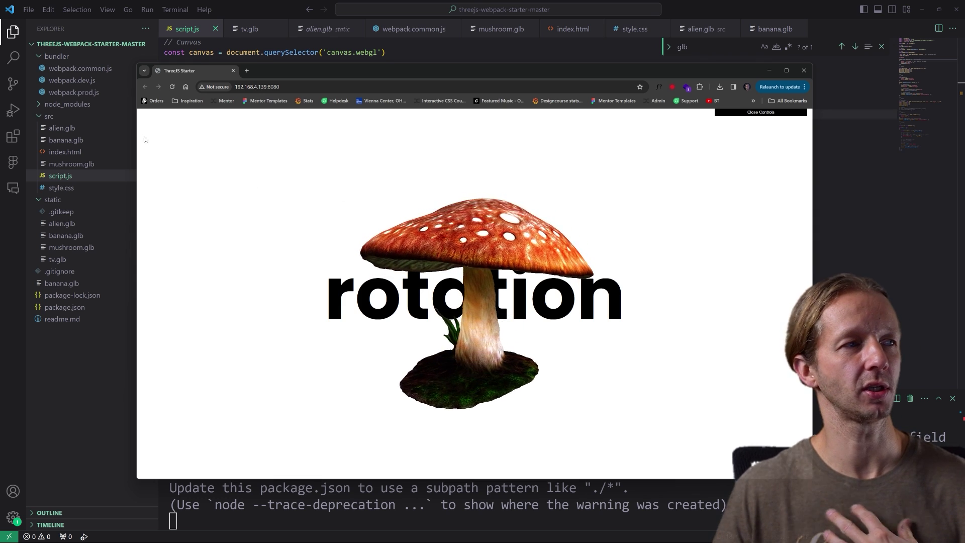
Open the project's src folder in File Explorer and check the file sizes of alien.glb, banana.glb and mushroom.glb.
{"action": "key", "text": "alt+Tab"}
{"action": "right_click", "coordinate": [66, 139]}
{"action": "key", "text": "Escape"}
{"action": "left_click", "coordinate": [767, 120]}
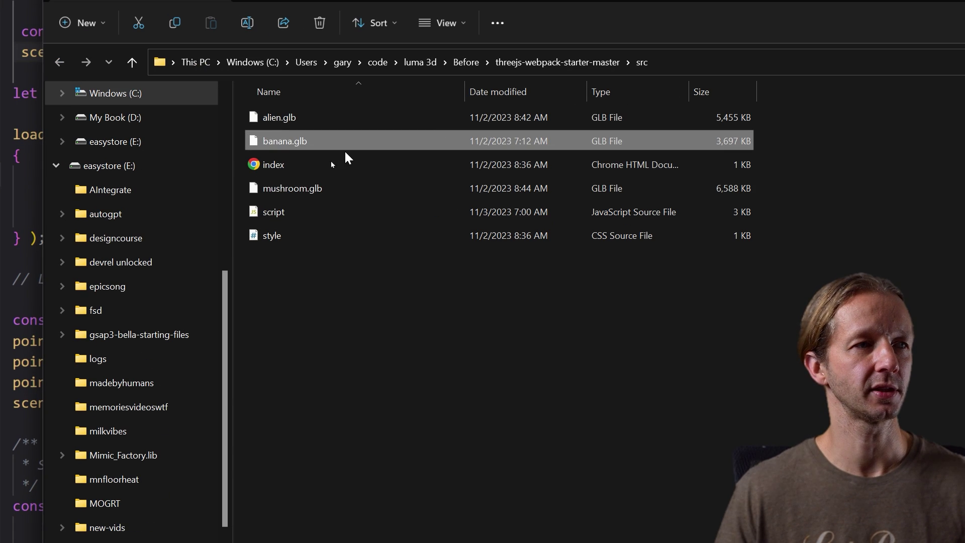
{"action": "left_click", "coordinate": [309, 148]}
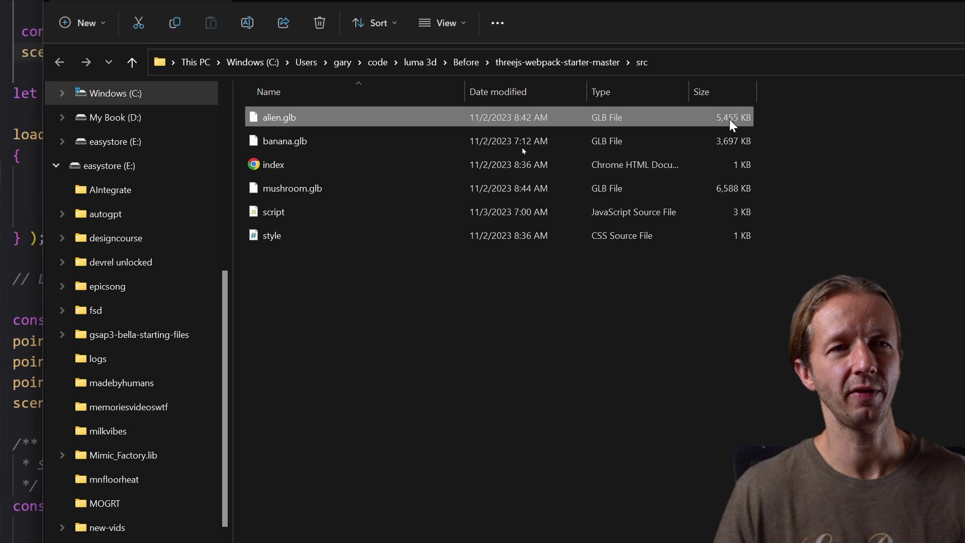
{"action": "left_click", "coordinate": [731, 141]}
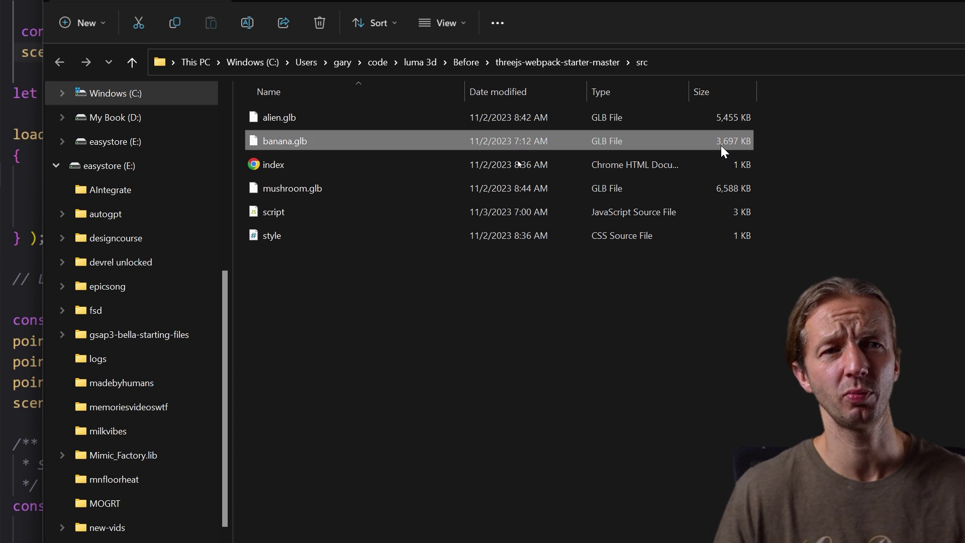
{"action": "left_click", "coordinate": [721, 196]}
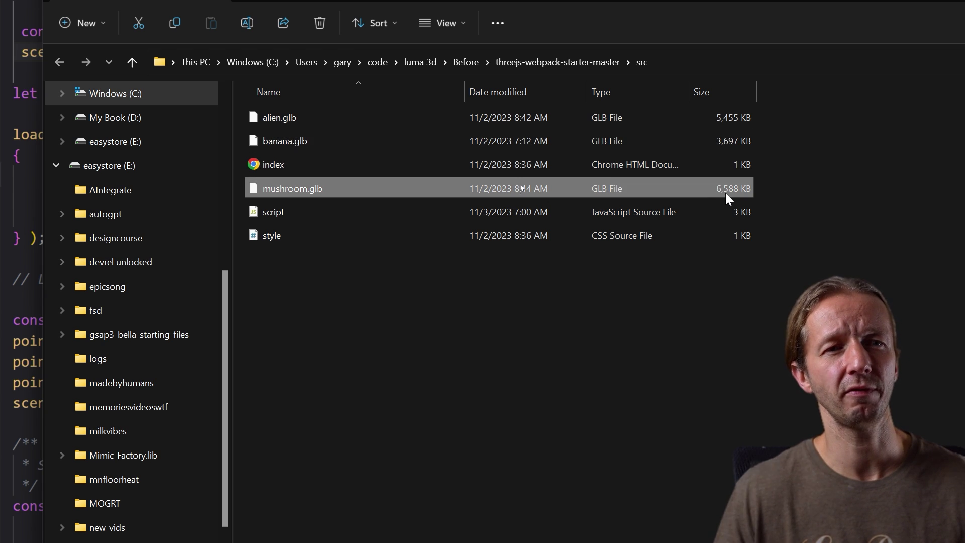
{"action": "left_click", "coordinate": [790, 201]}
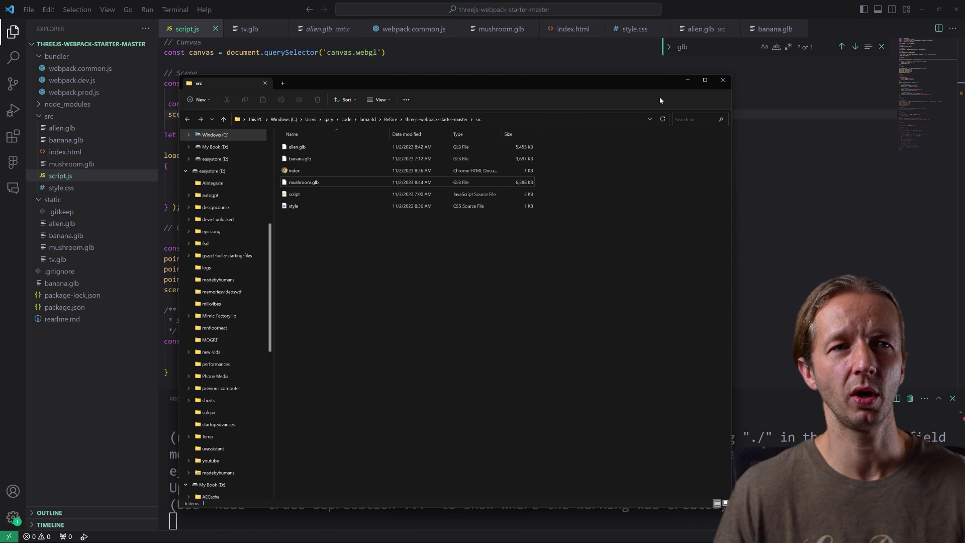